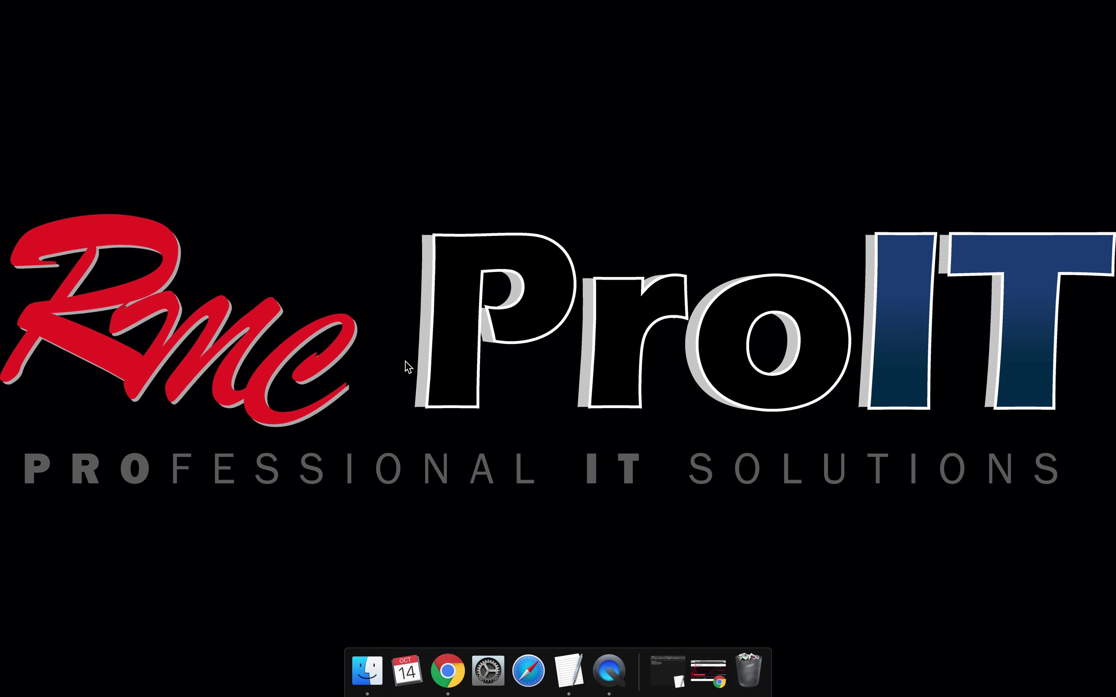
Download HP_Easy_Admin.app.zip from the Step one FTP link in the HP support article in Chrome.
left_click(568, 673)
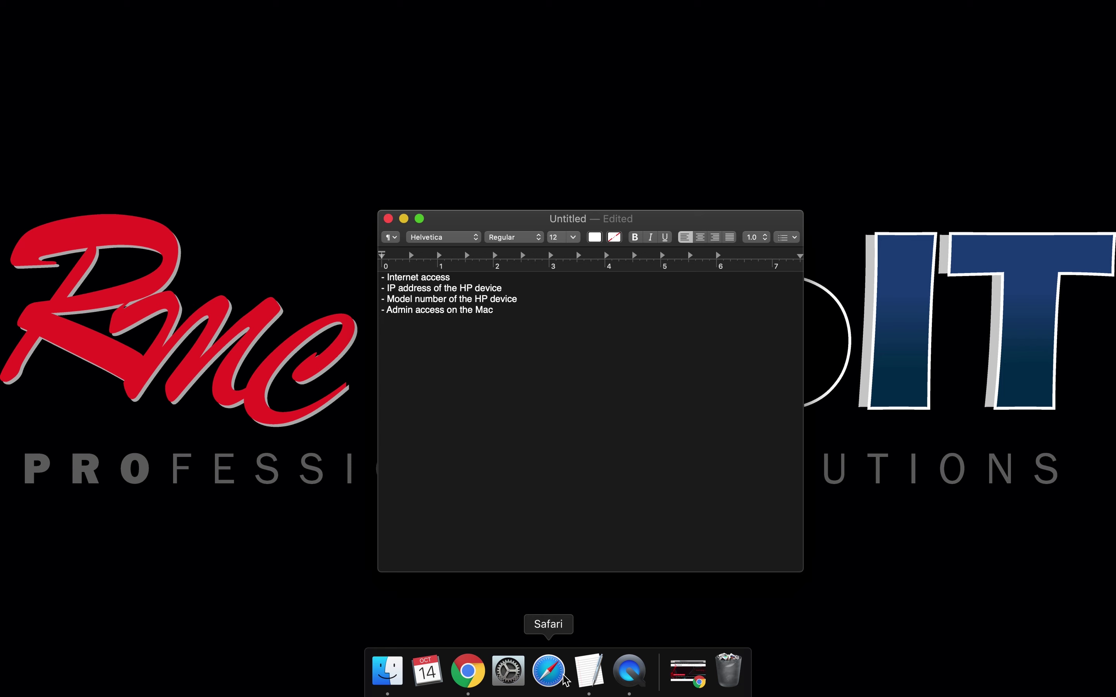
left_click(403, 218)
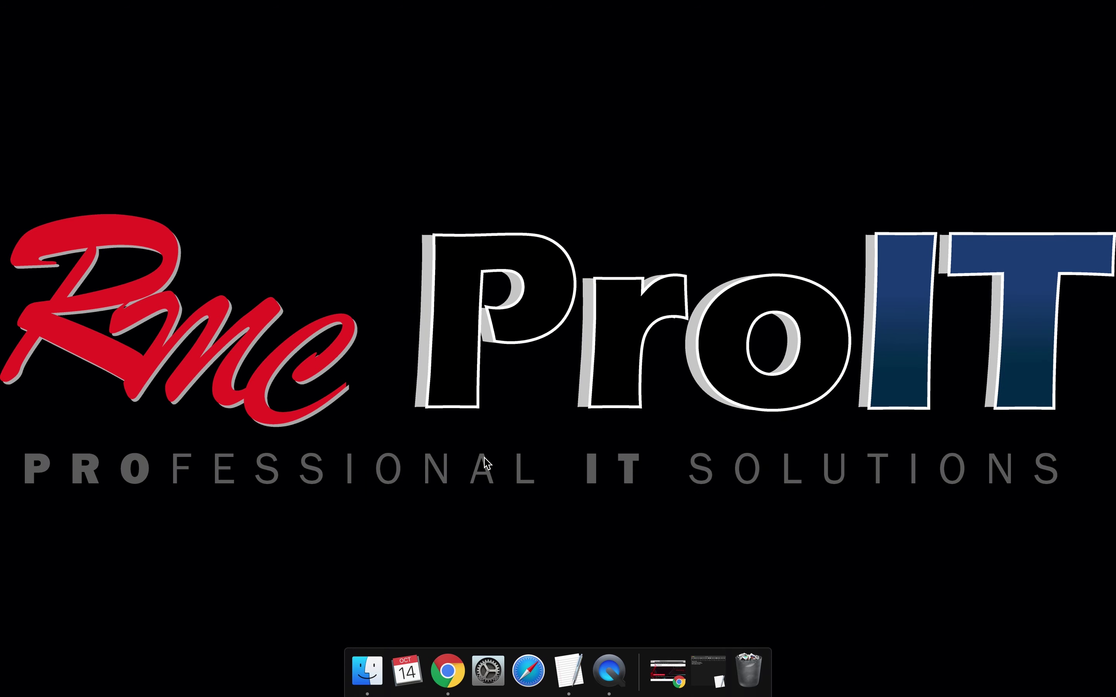
left_click(448, 678)
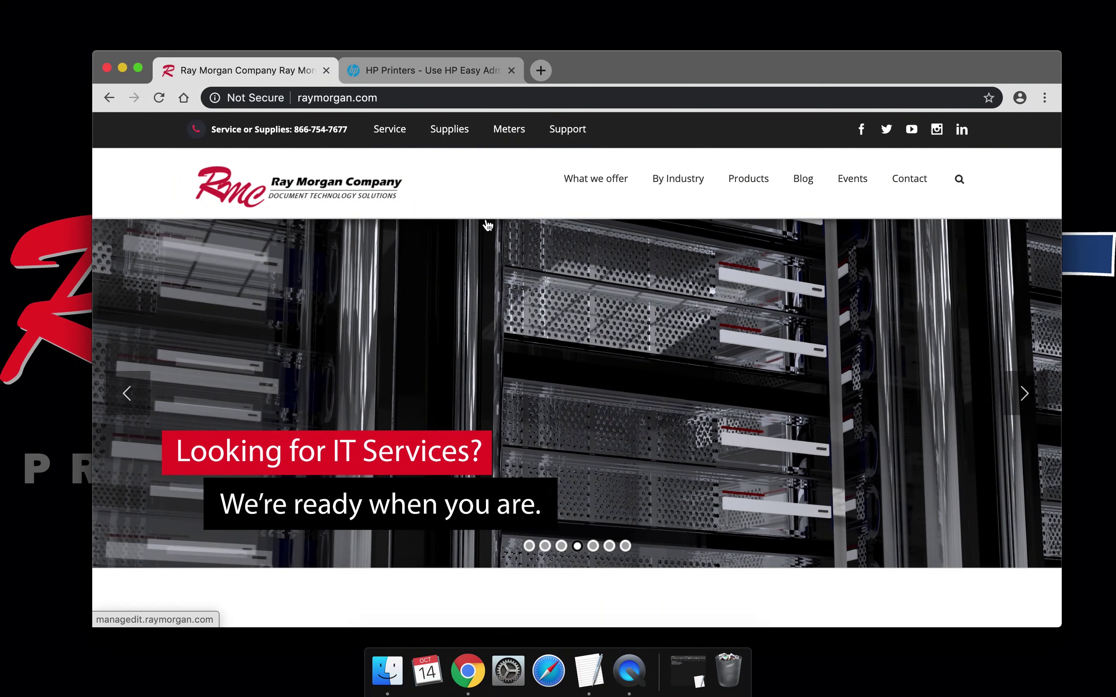
left_click(436, 72)
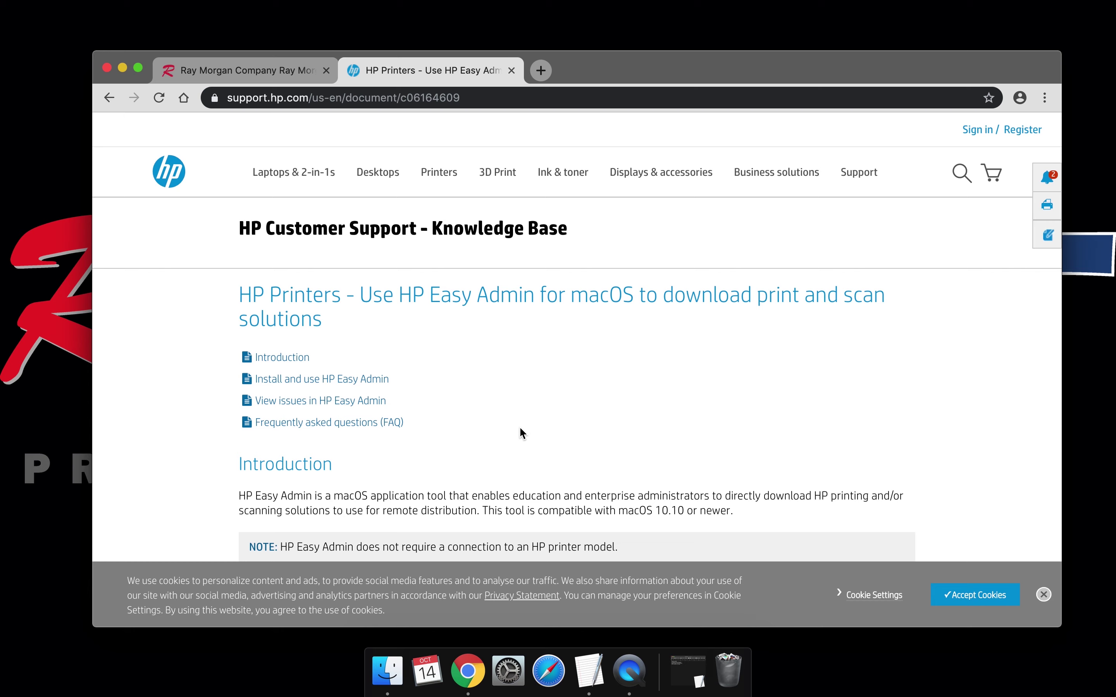
scroll(520, 428, "down", 10)
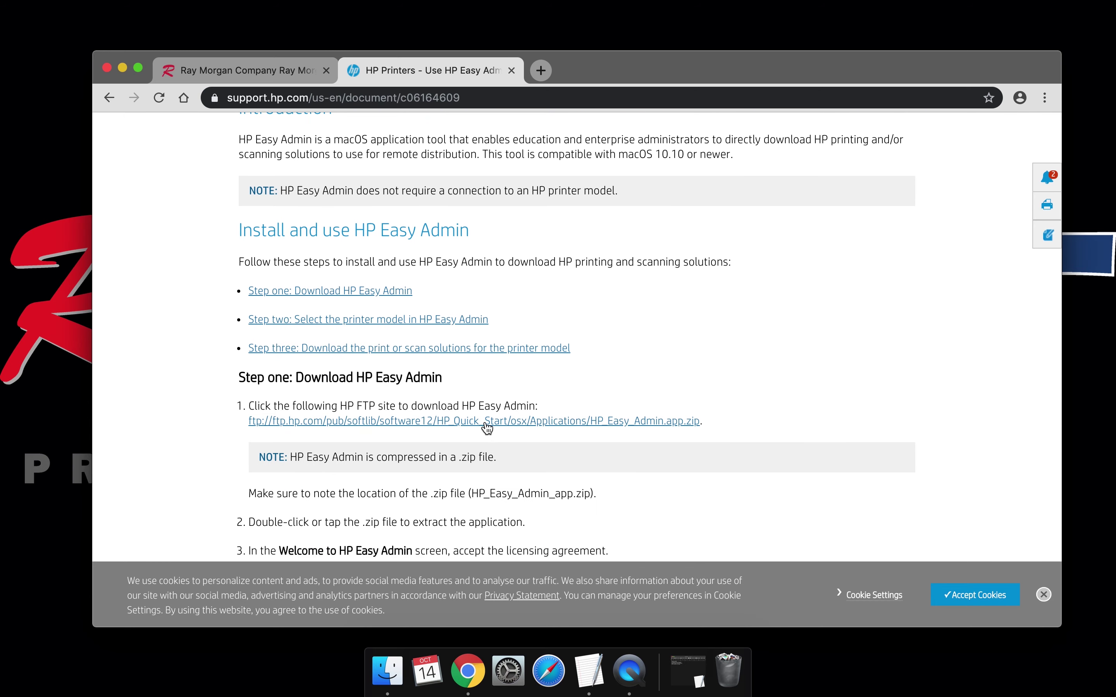
left_click(487, 426)
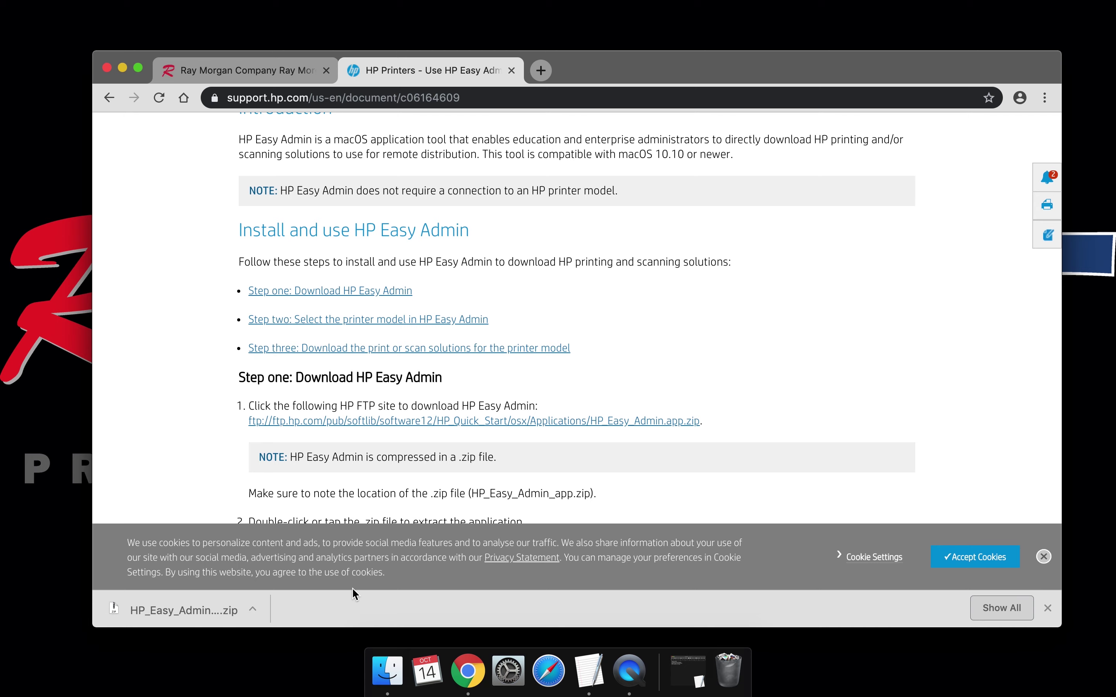
Extract HP_Easy_Admin.app.zip in Downloads and launch the HP Easy Admin app.
left_click(387, 671)
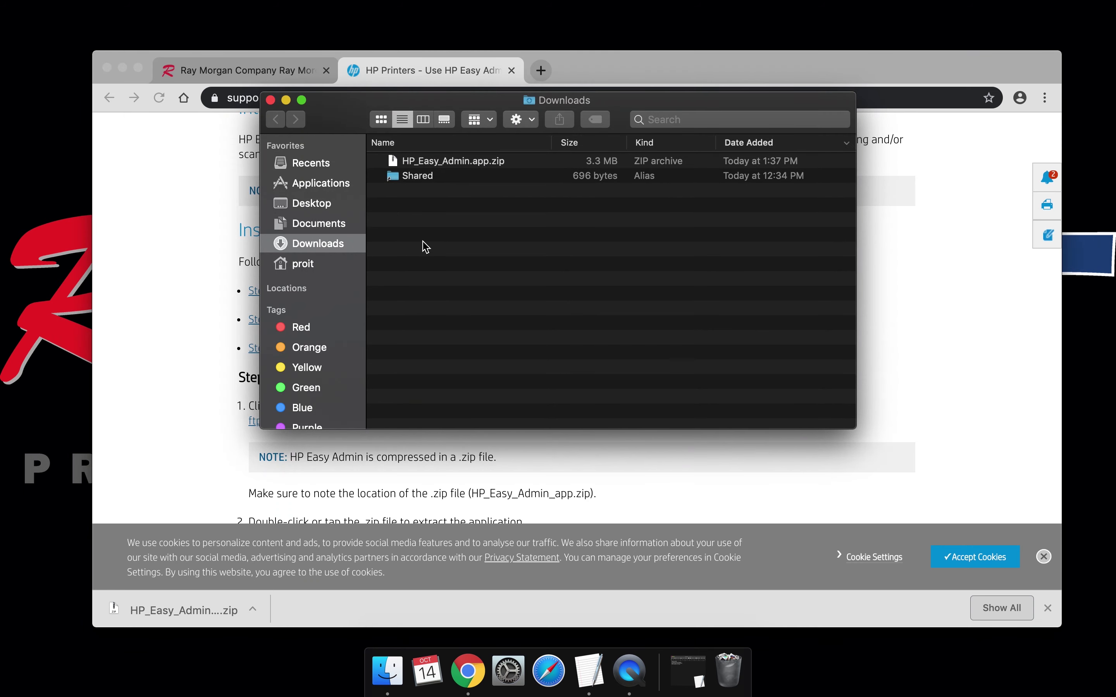
left_click(481, 166)
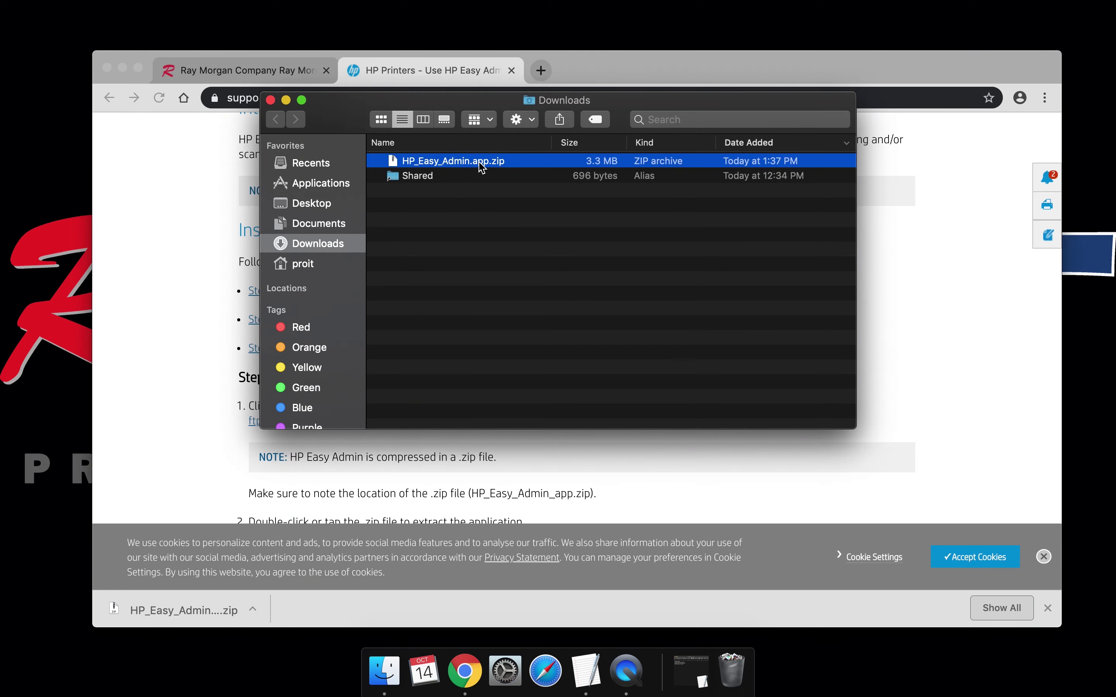
double_click(481, 166)
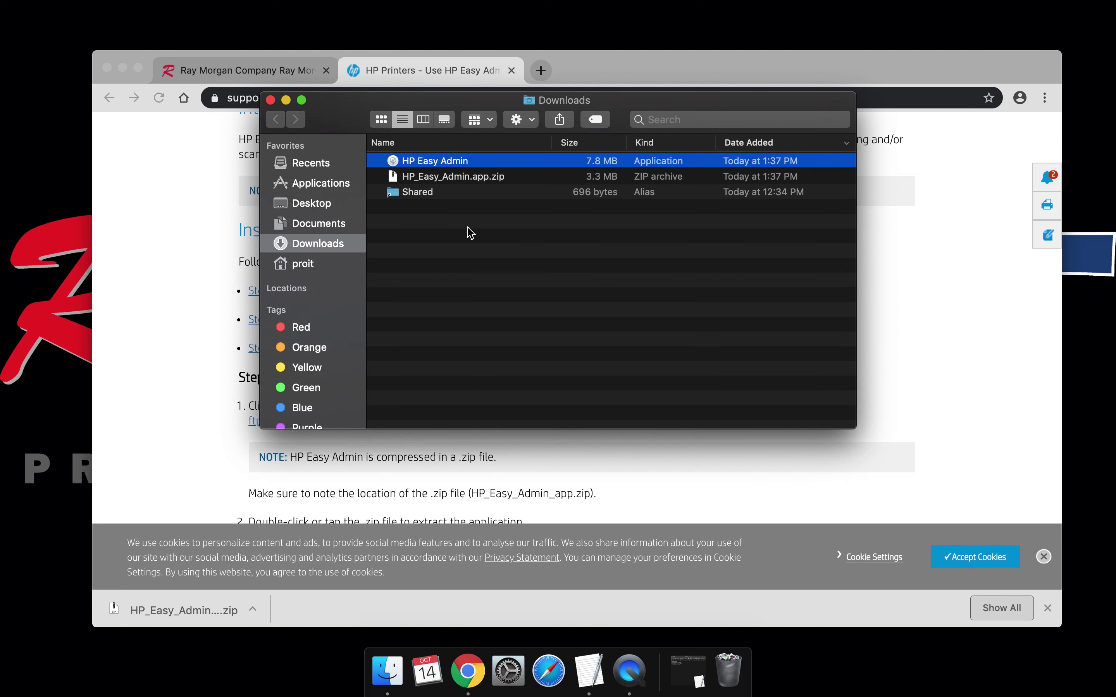
double_click(454, 168)
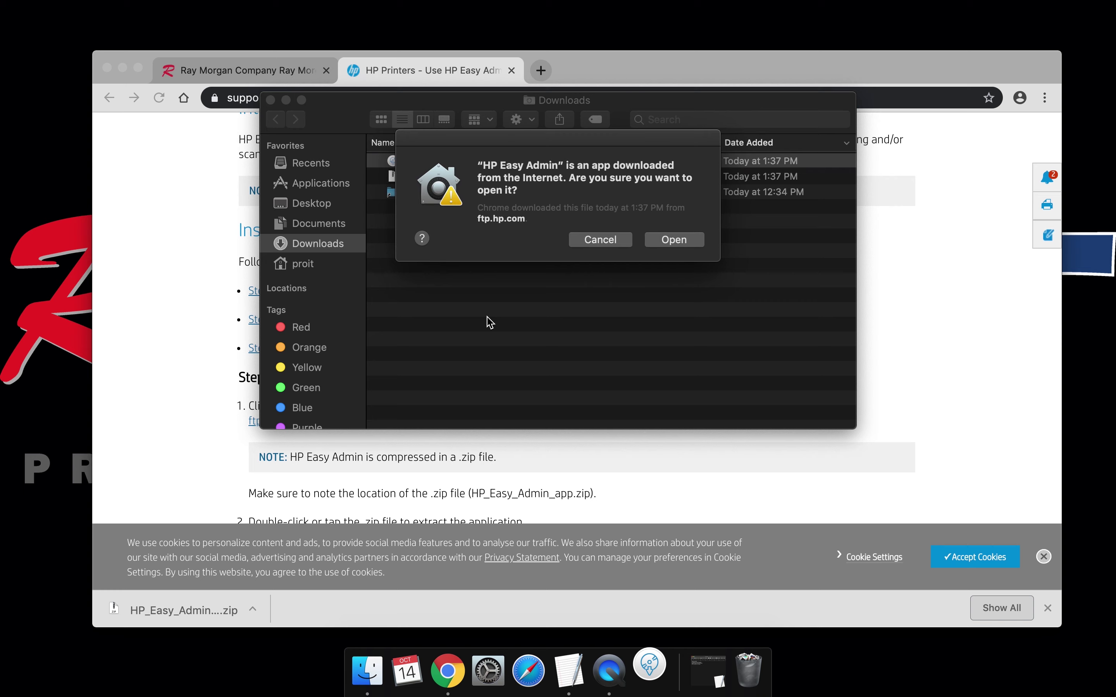
Confirm opening HP Easy Admin, turn off usage data sharing and accept the licence agreement.
left_click(673, 240)
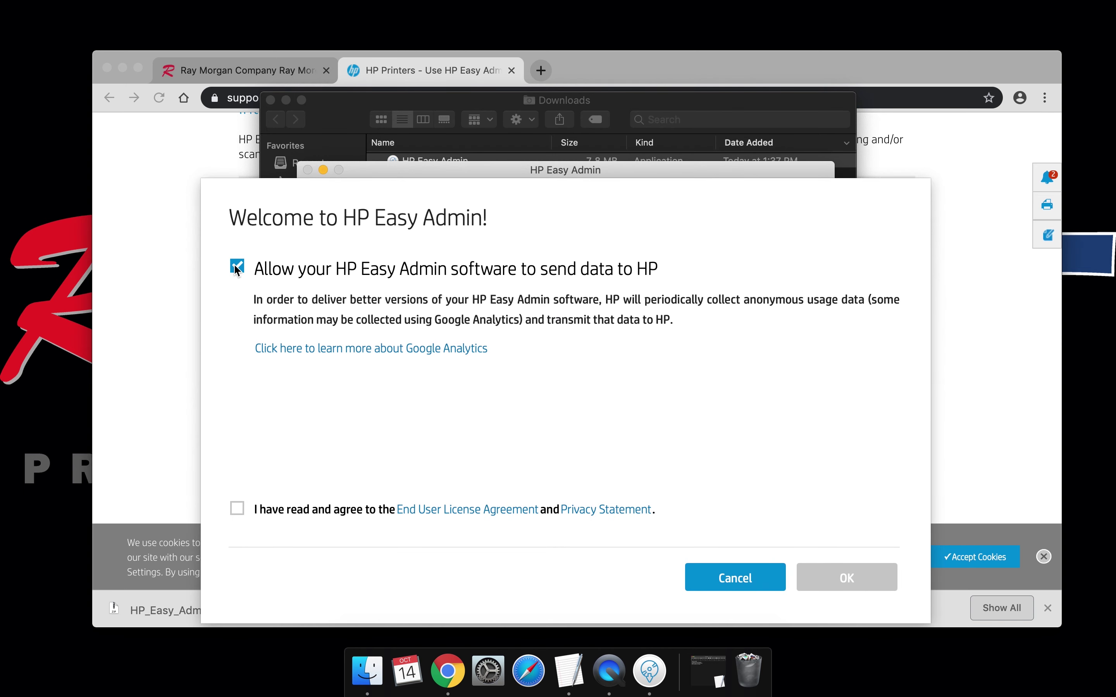
left_click(236, 267)
left_click(238, 509)
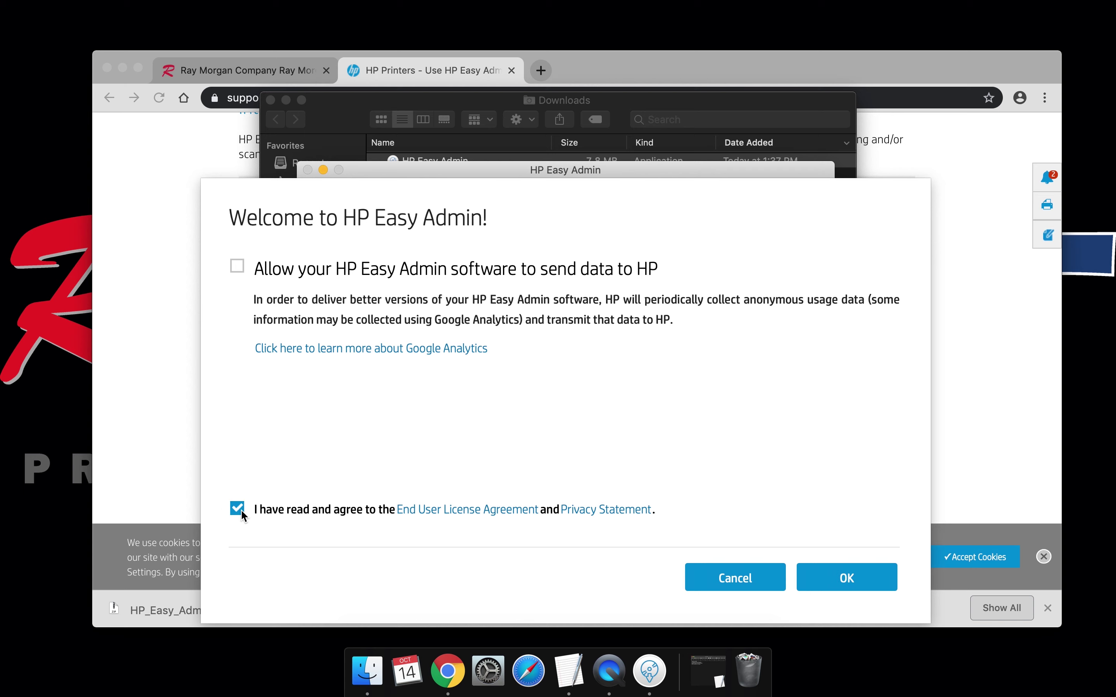
left_click(863, 589)
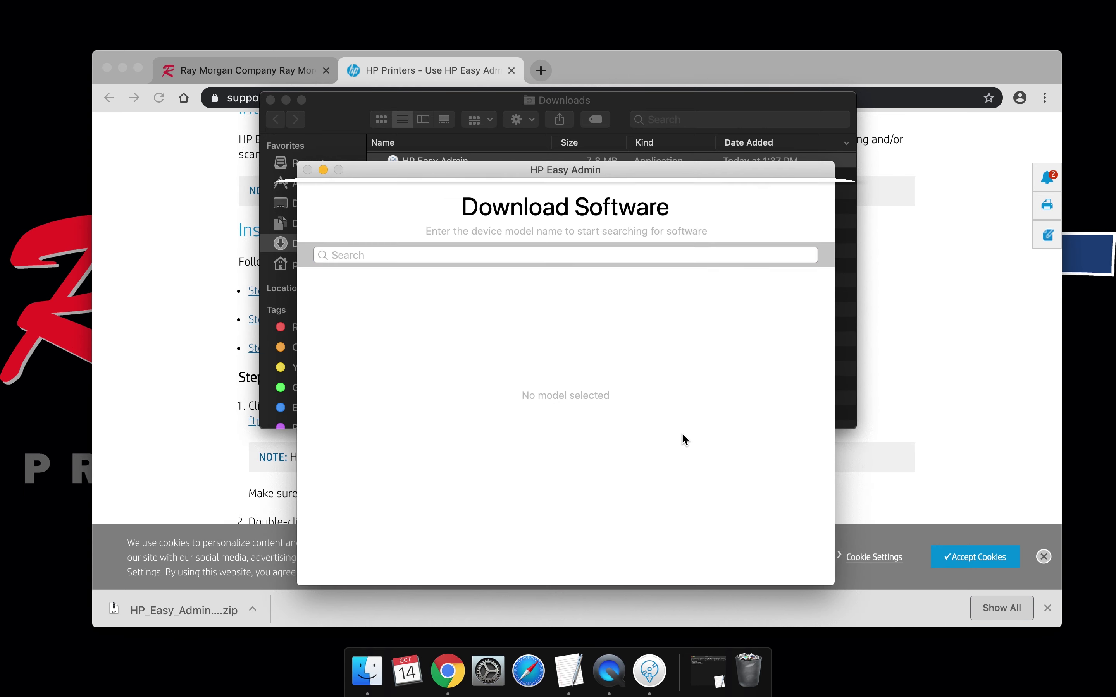
Search e87650 and download Essential Software for the HP Color LaserJet MFP E87650.
type("e8")
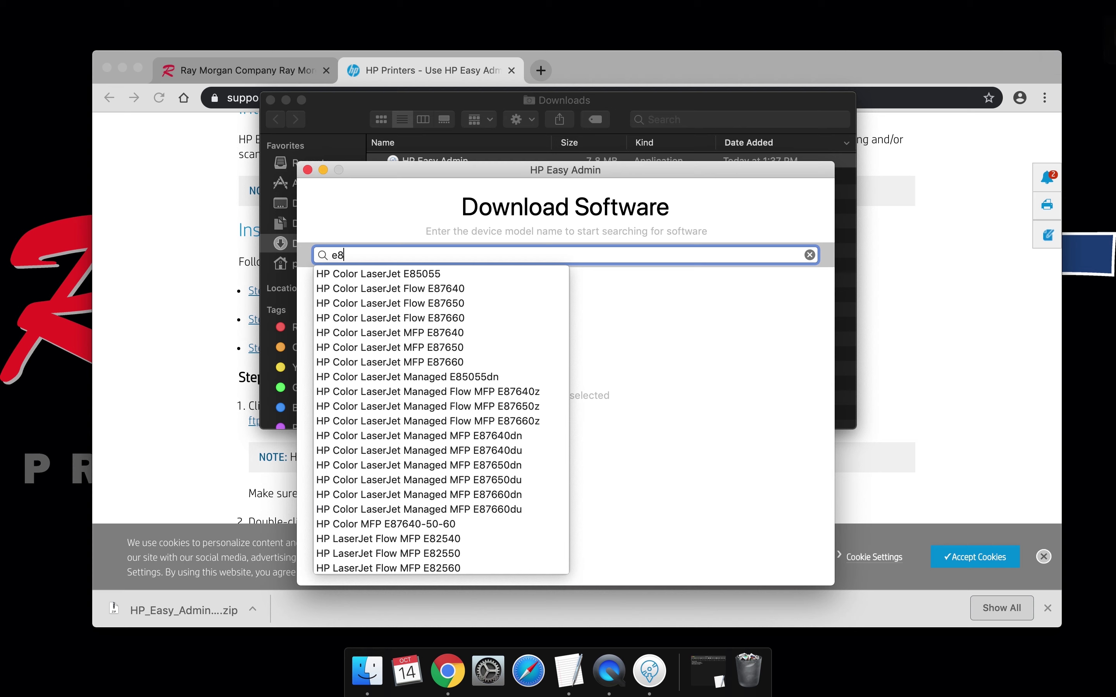
type("7650")
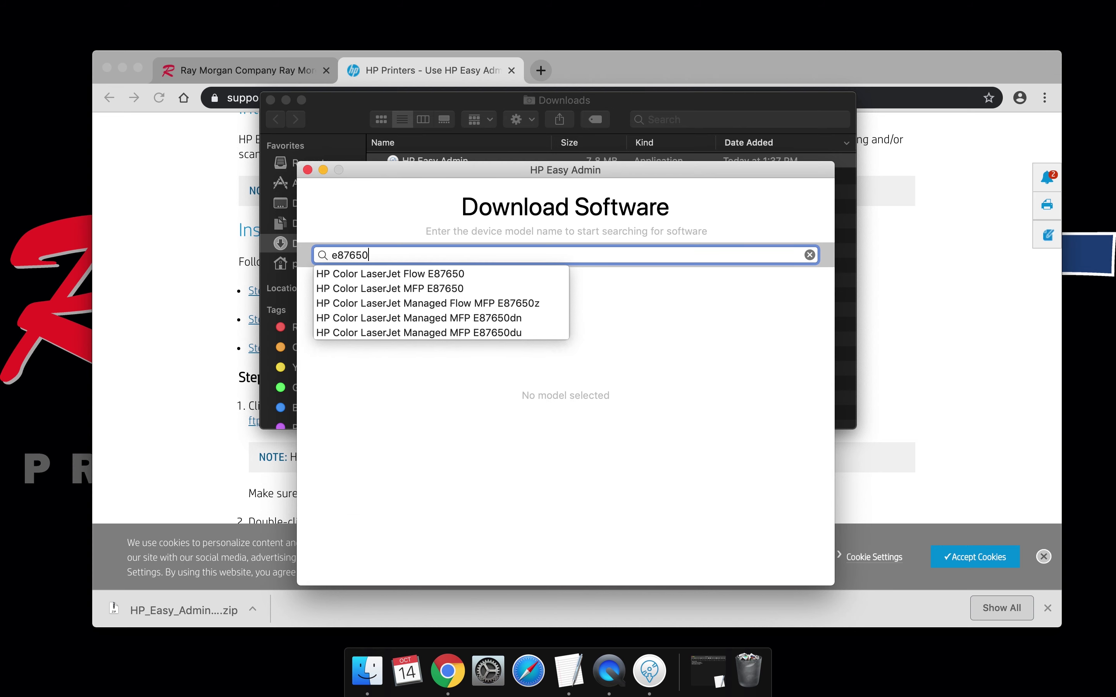
left_click(464, 288)
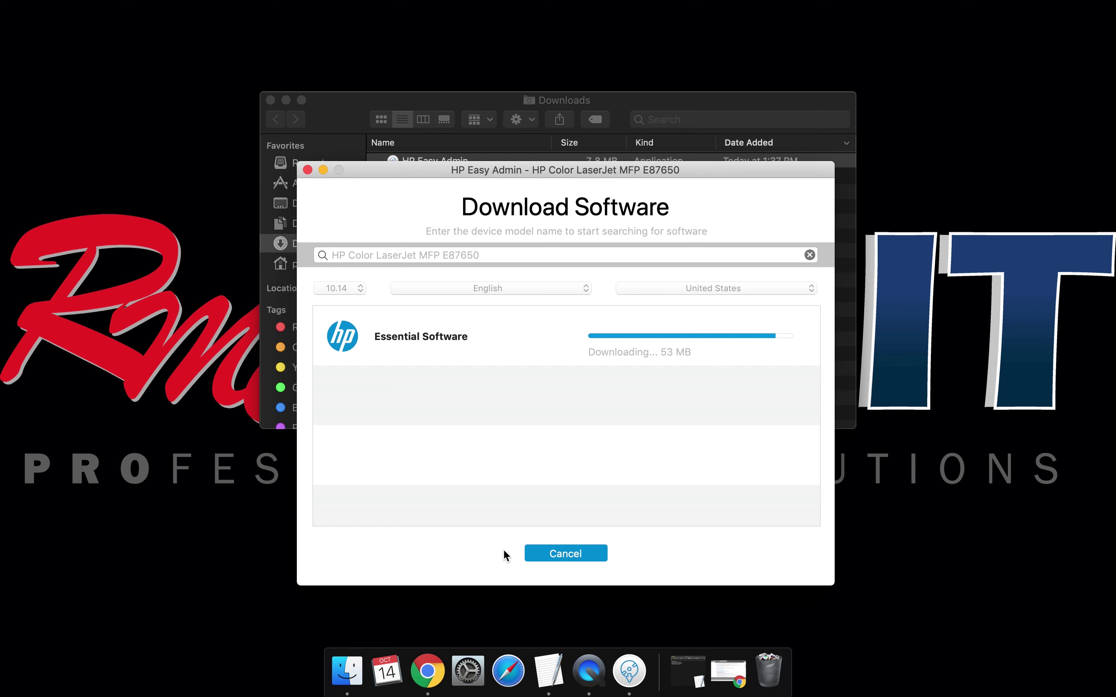
left_click(307, 170)
Install the Essential Software .pkg on Macintosh HD, authorising with the administrator password.
left_click(439, 162)
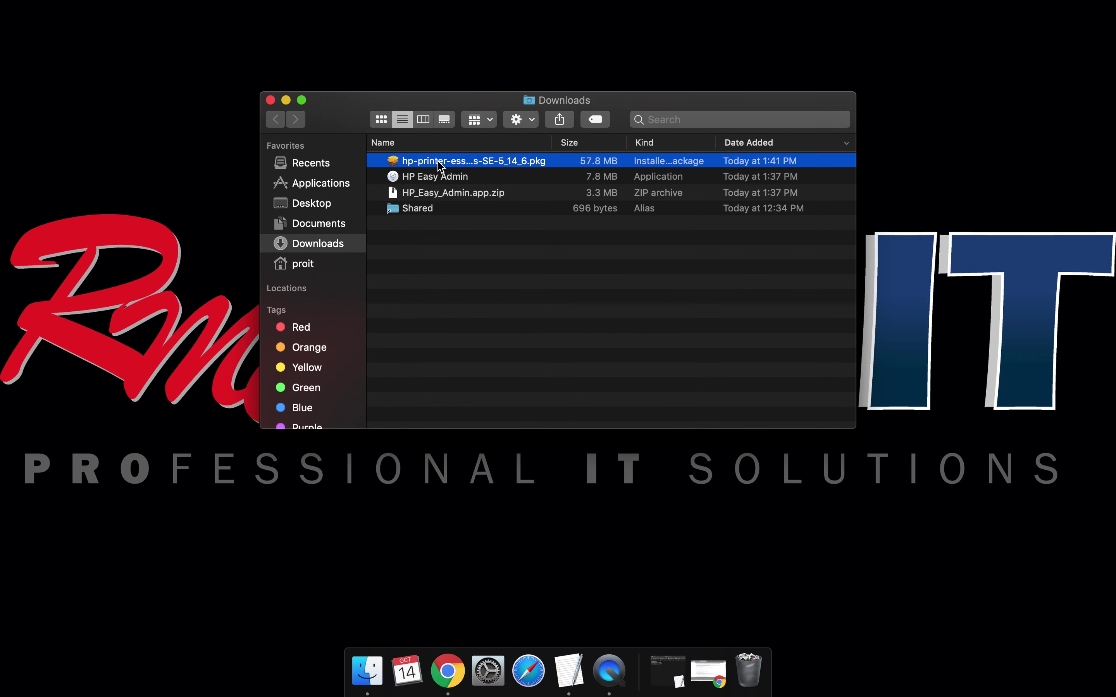
double_click(438, 163)
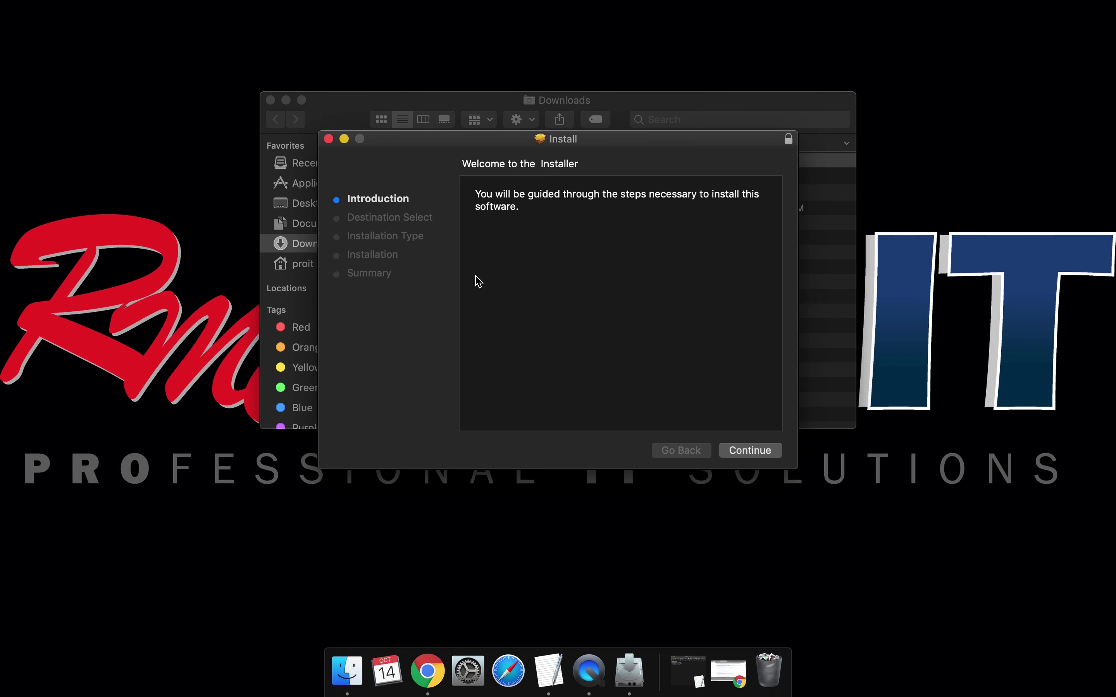
left_click(753, 450)
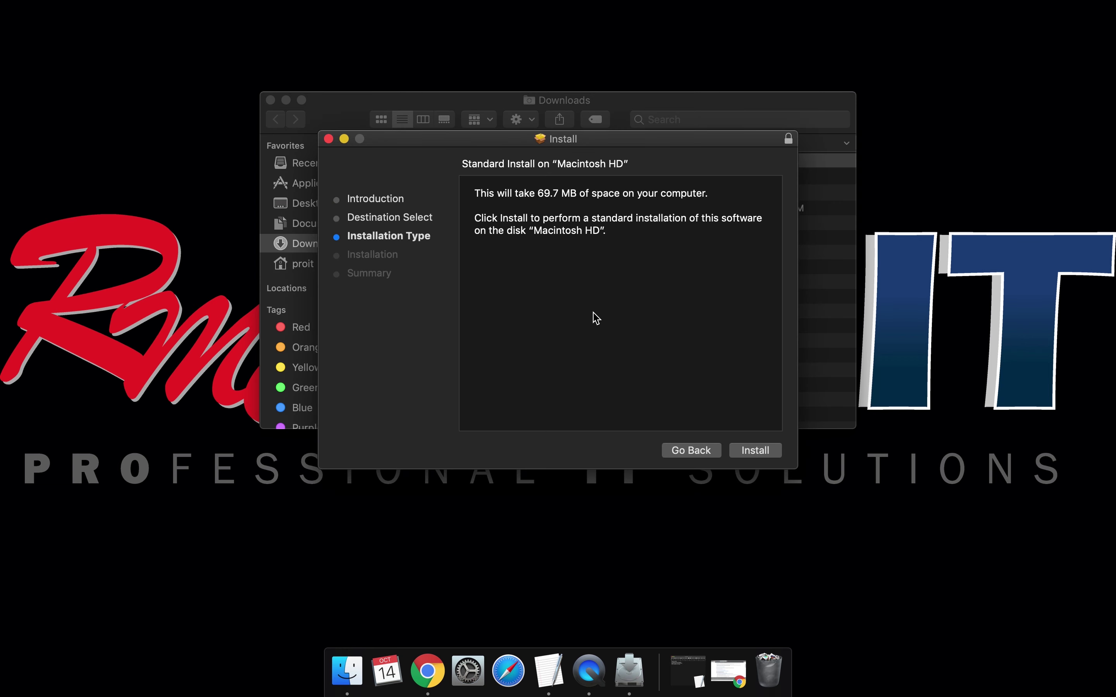
left_click(758, 450)
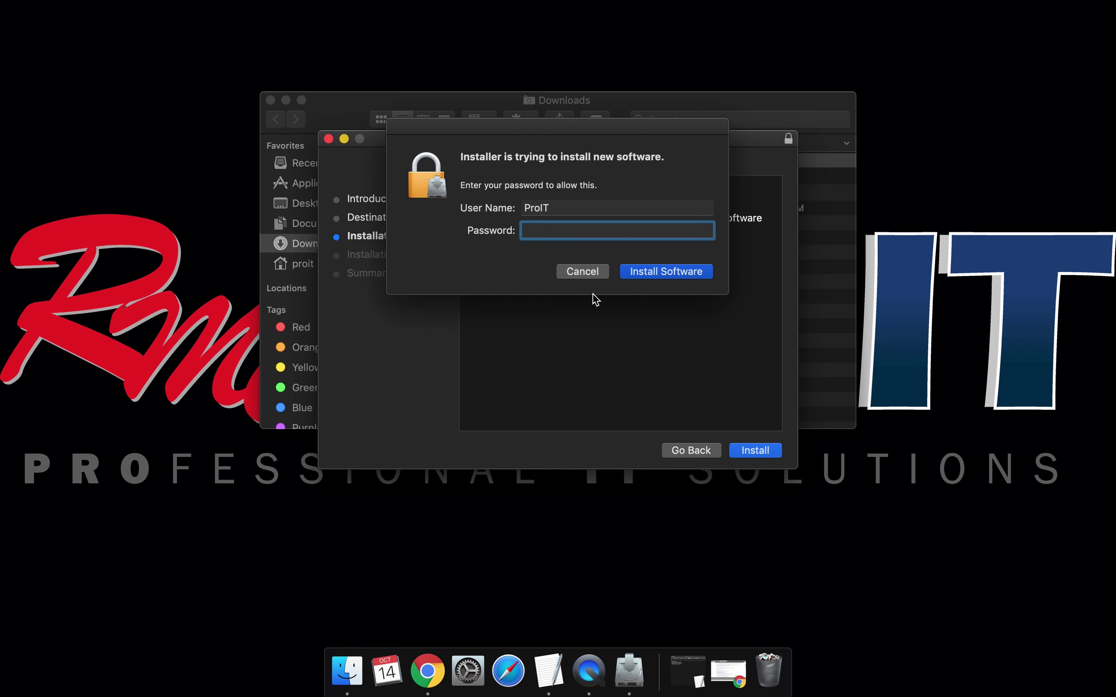
type("•••••••••")
key("Return")
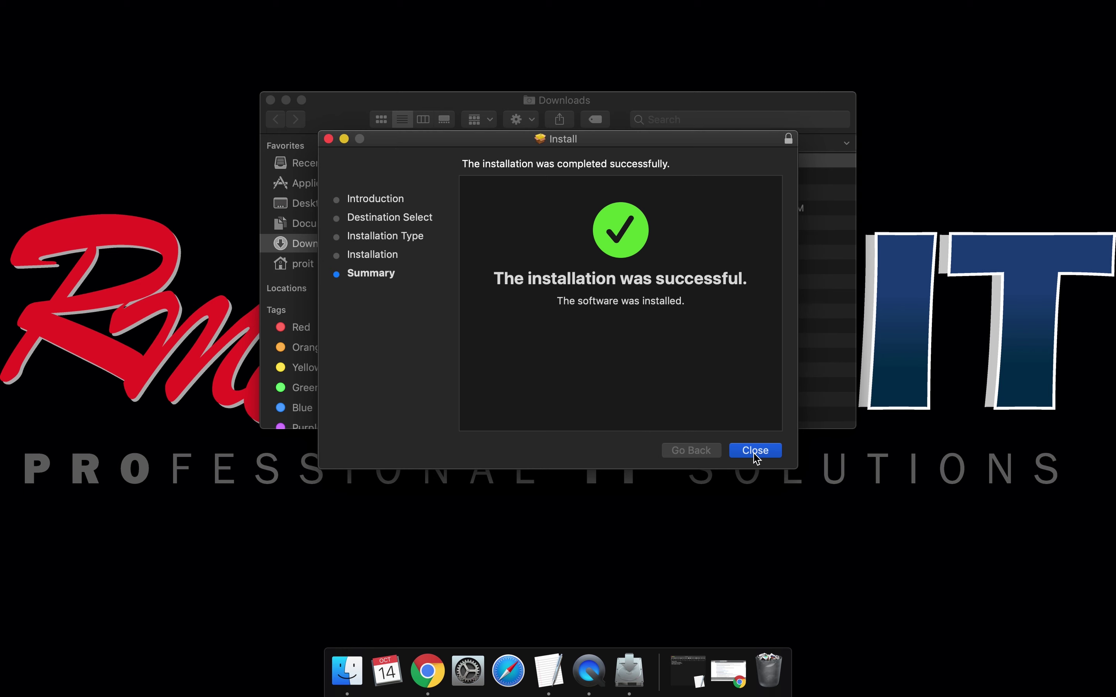
Close the installer, trash its package, and delete HP Easy Admin and HP_Easy_Admin.app.zip.
left_click(754, 451)
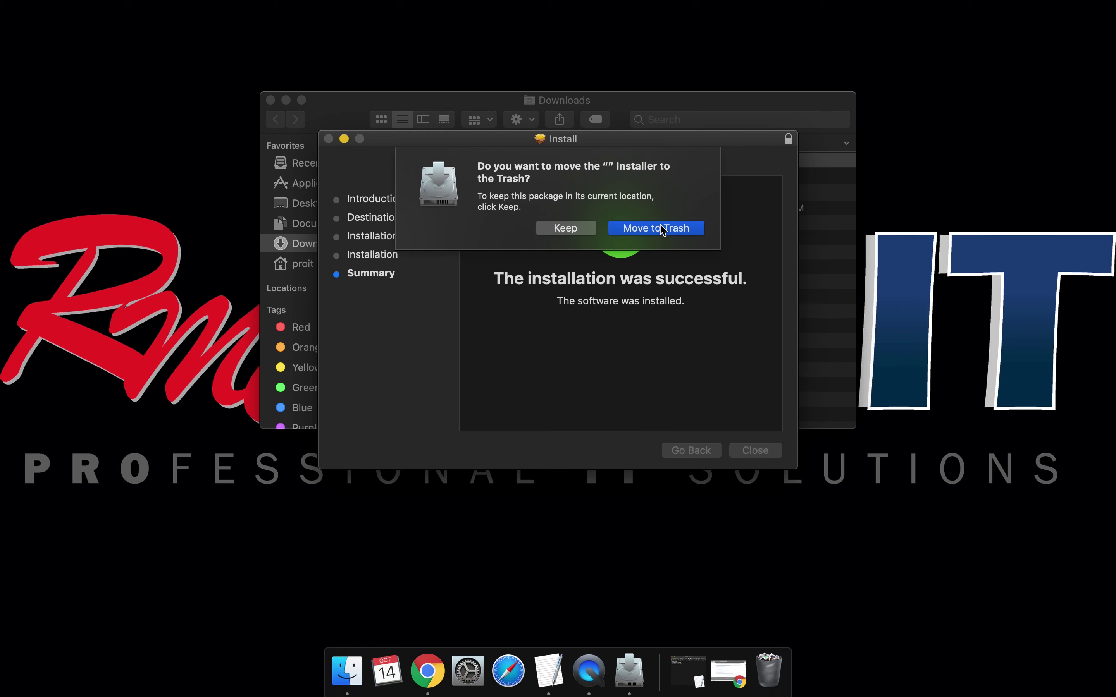
left_click(662, 229)
left_click(466, 162)
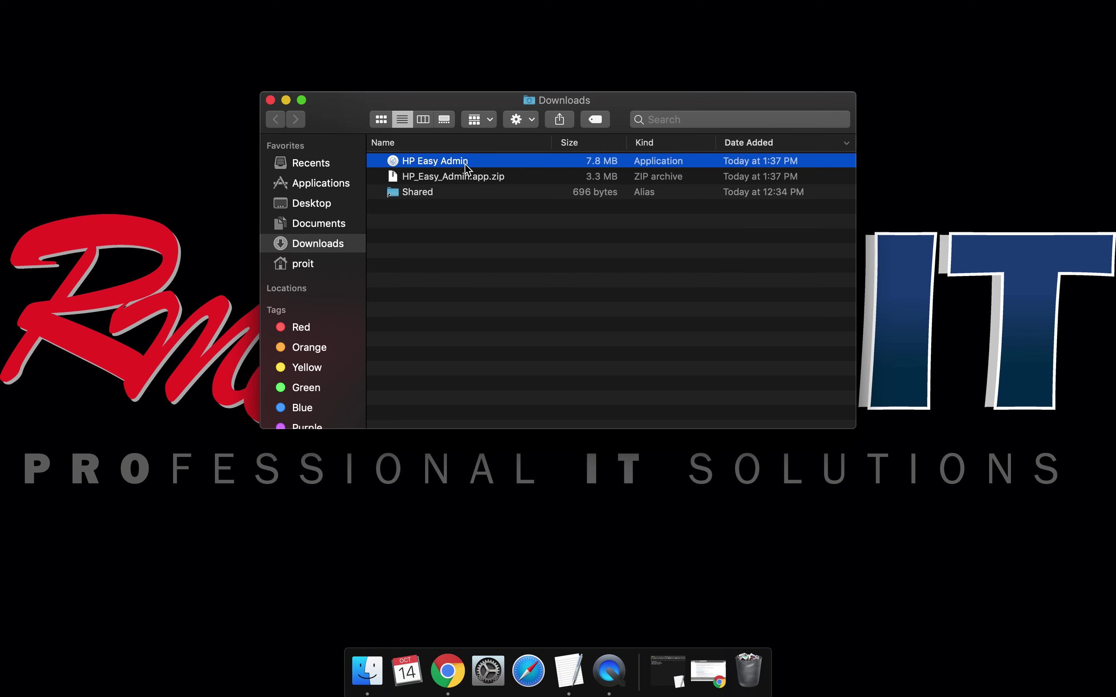
left_click(466, 192, "shift")
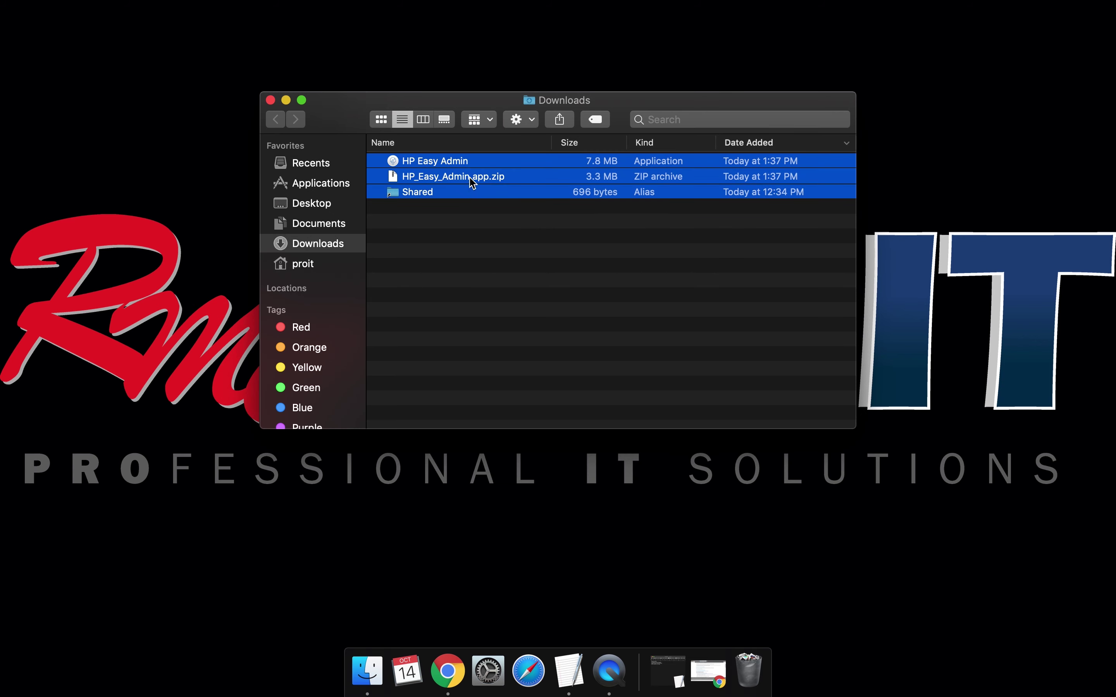
key("Up")
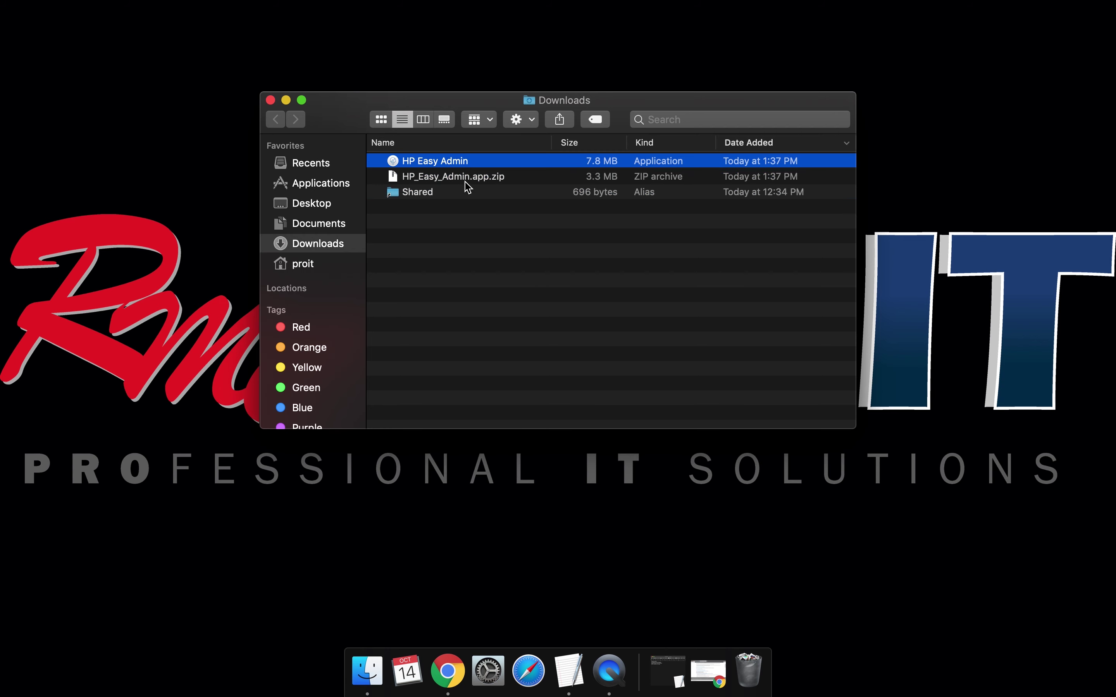
left_click(474, 181, "shift")
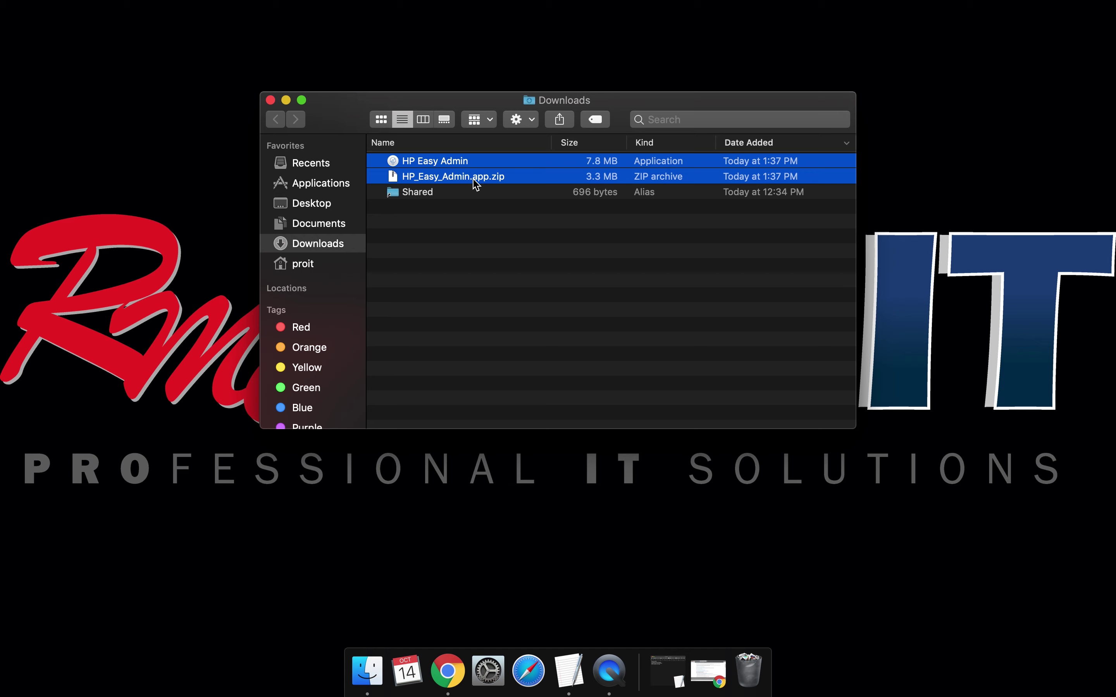
key("super+BackSpace")
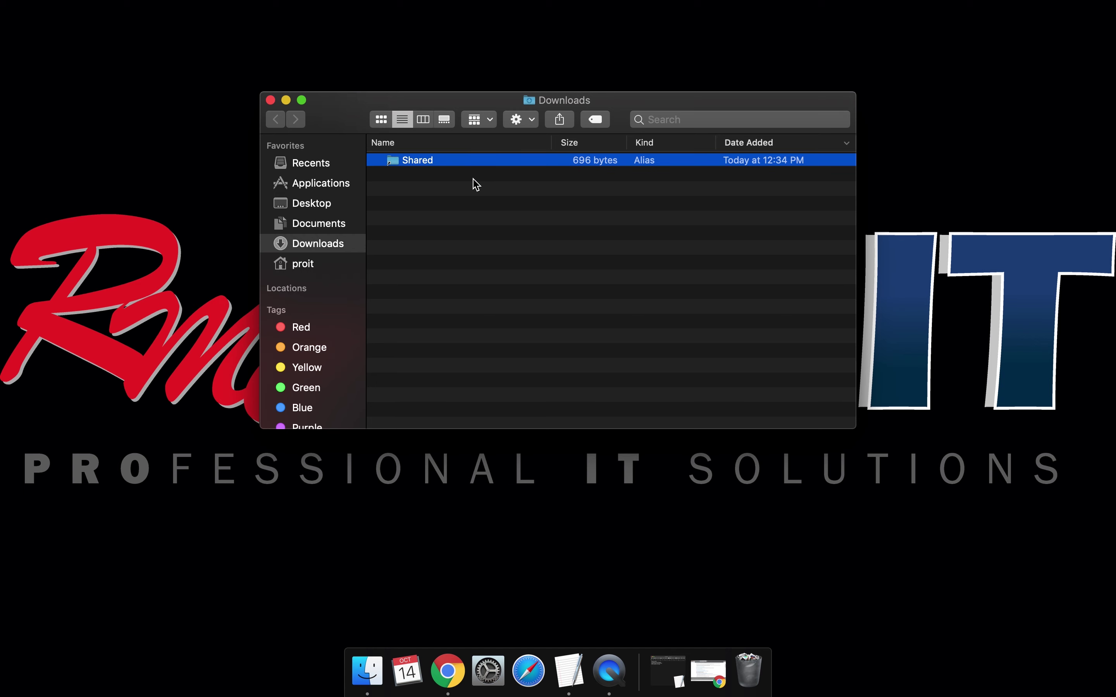
Close the Downloads window and open Printers & Scanners in System Preferences.
left_click(270, 100)
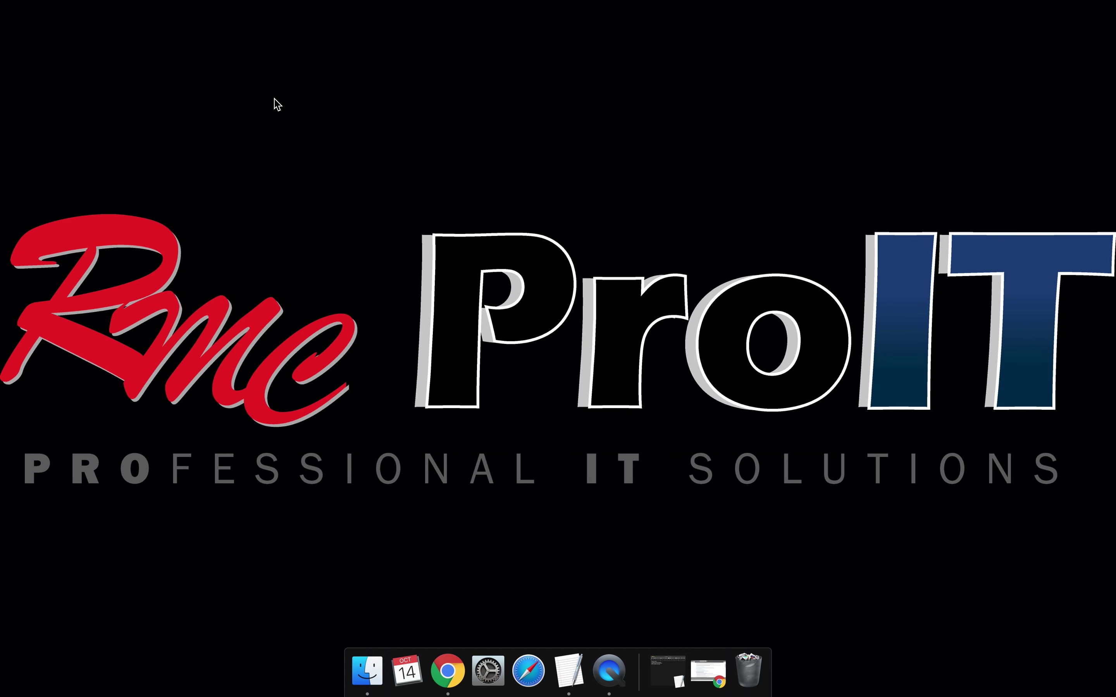
left_click(22, 8)
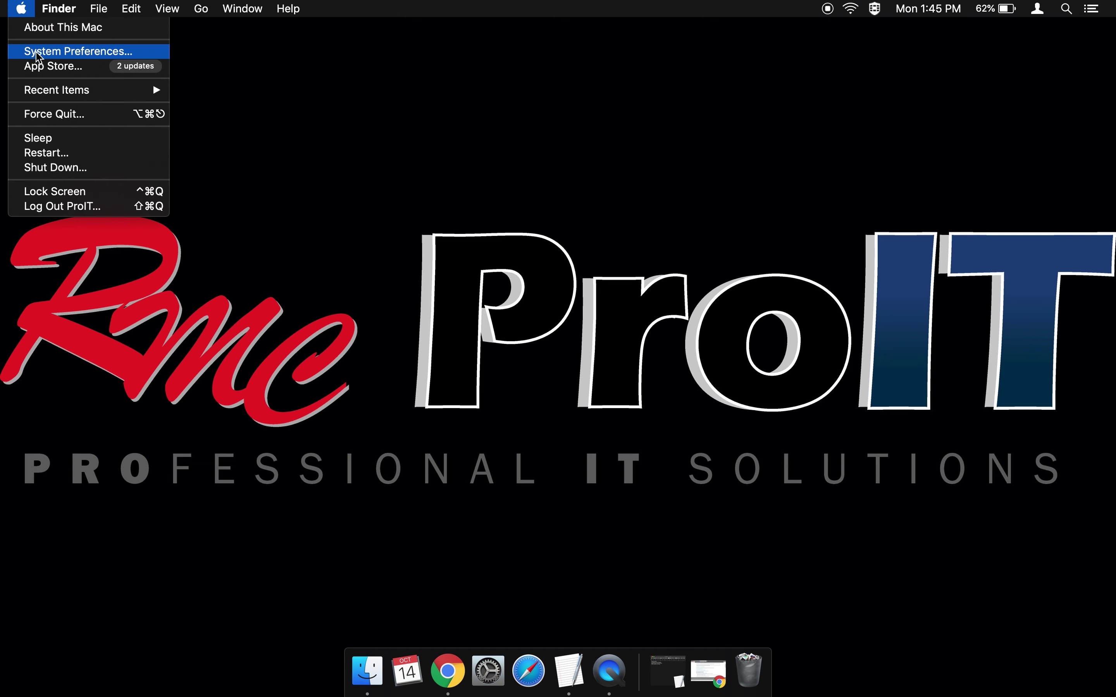
left_click(362, 162)
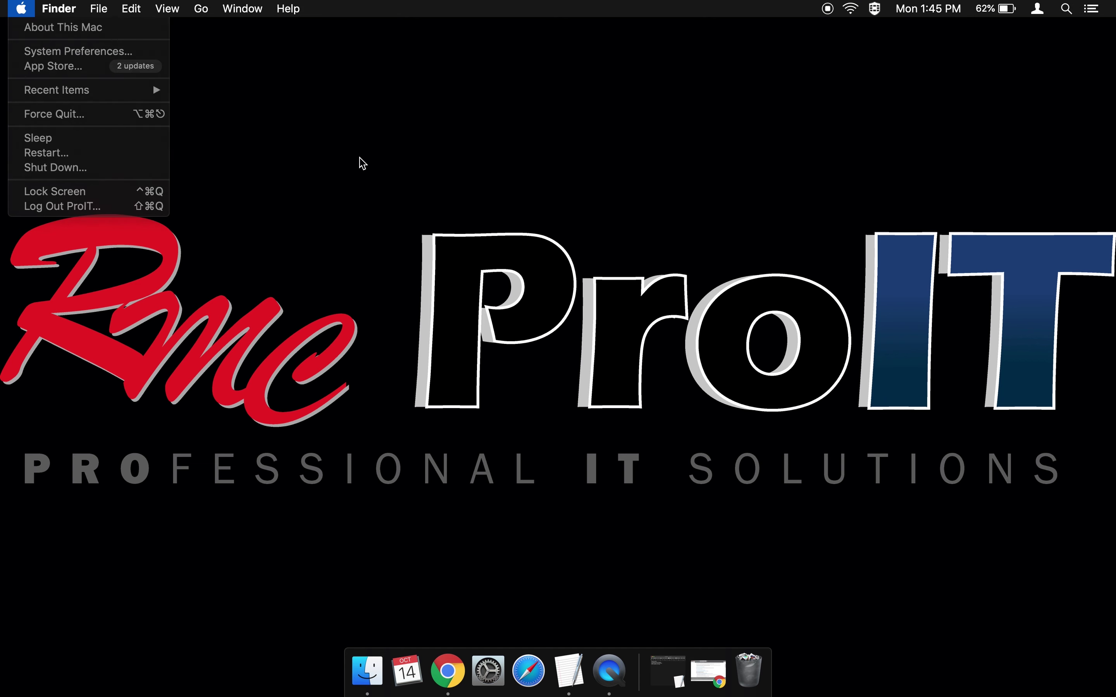
left_click(488, 671)
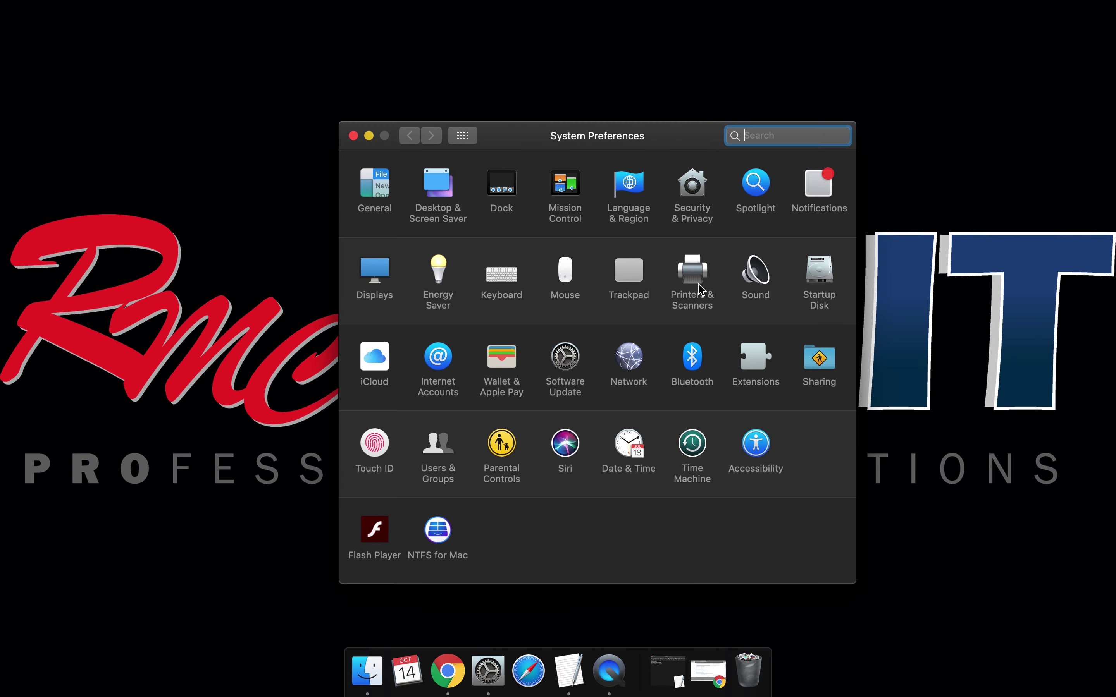
left_click(701, 283)
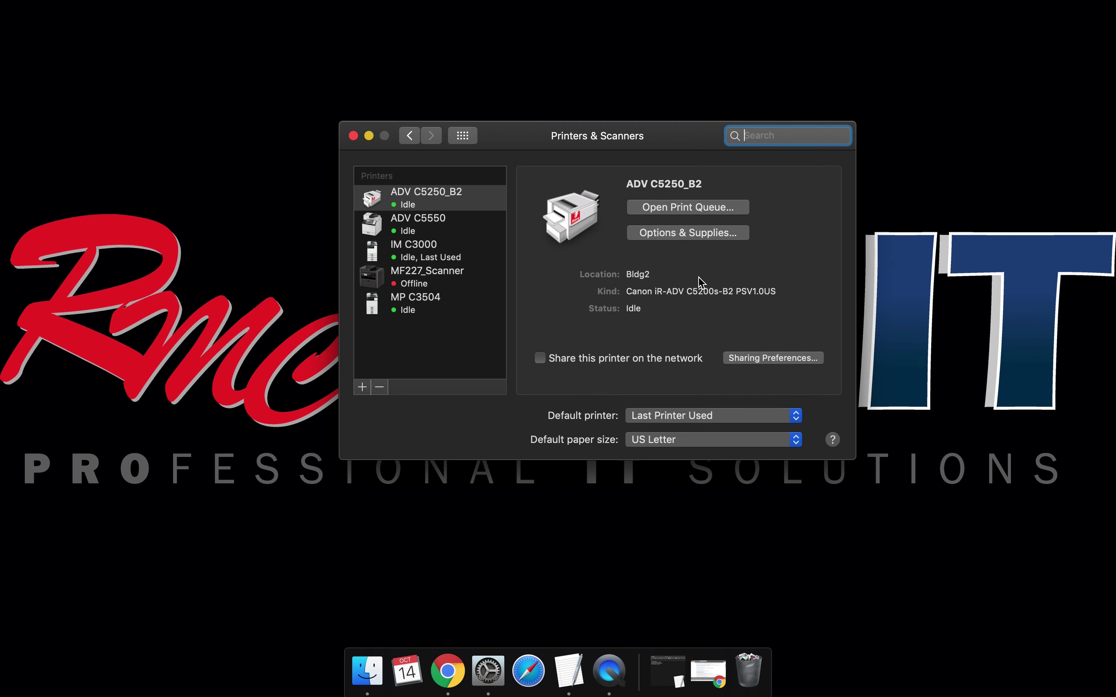
Add an IP printer at 10.24.3.95 with queue lp, named HP e87650.
left_click(362, 388)
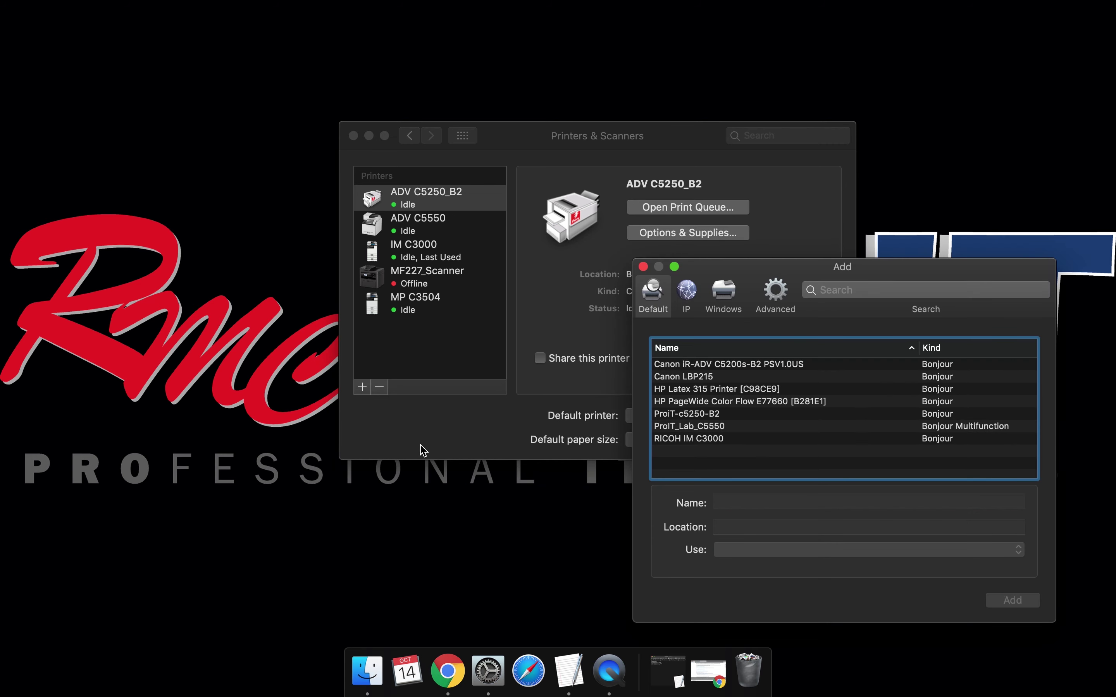
left_click(690, 301)
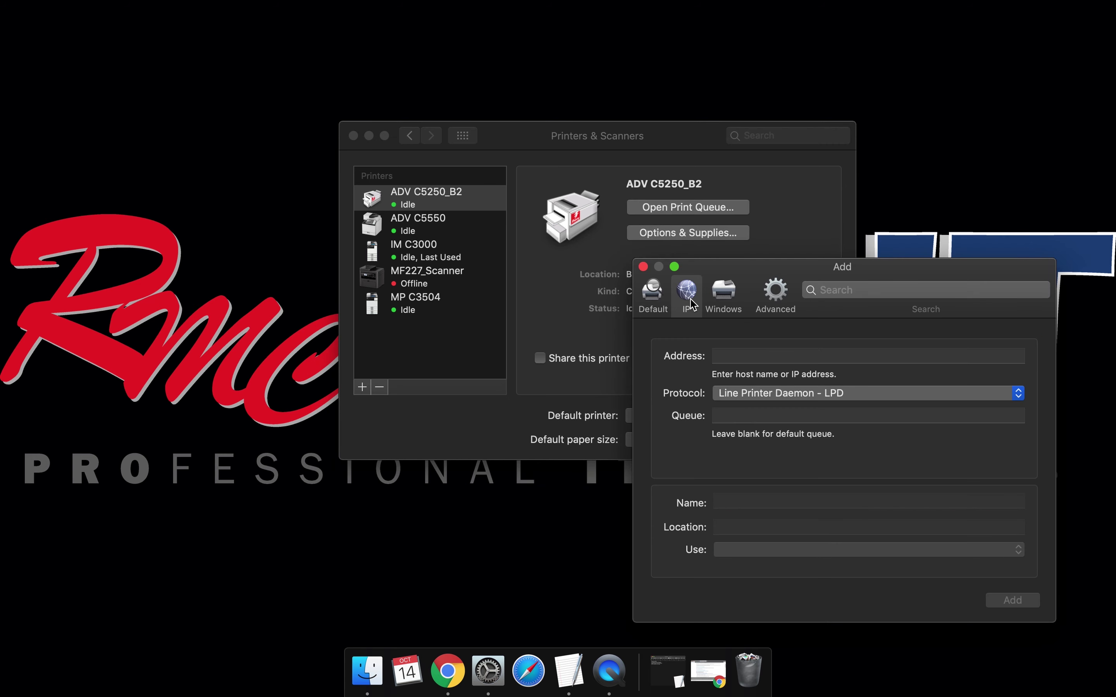
left_click(743, 356)
type("1")
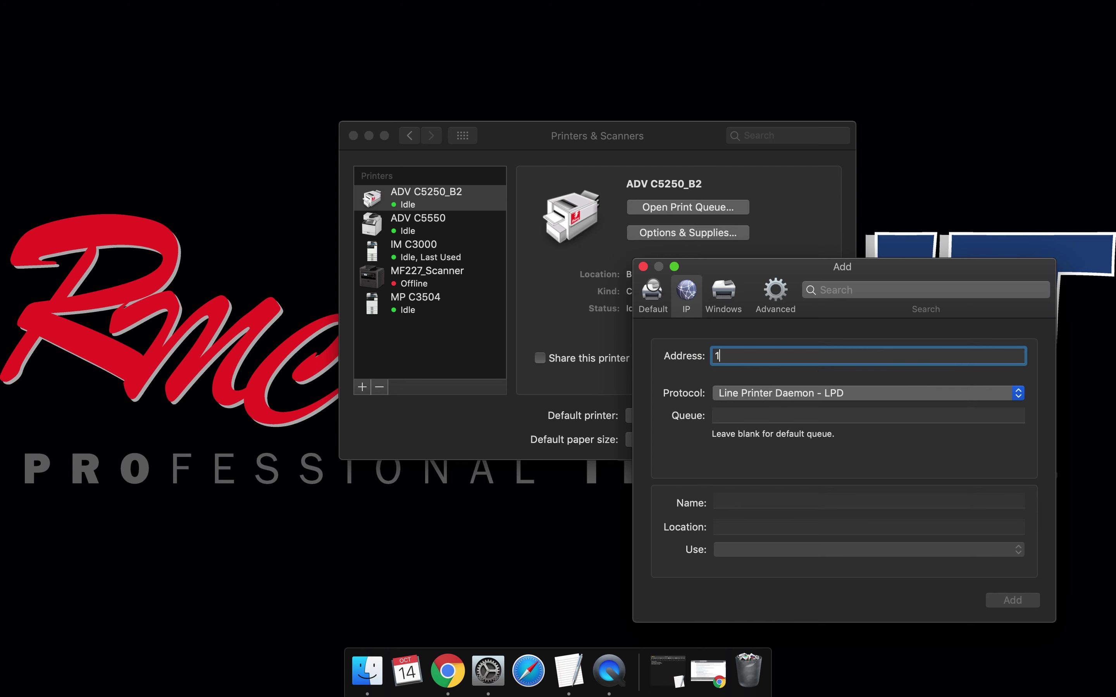
type("0.")
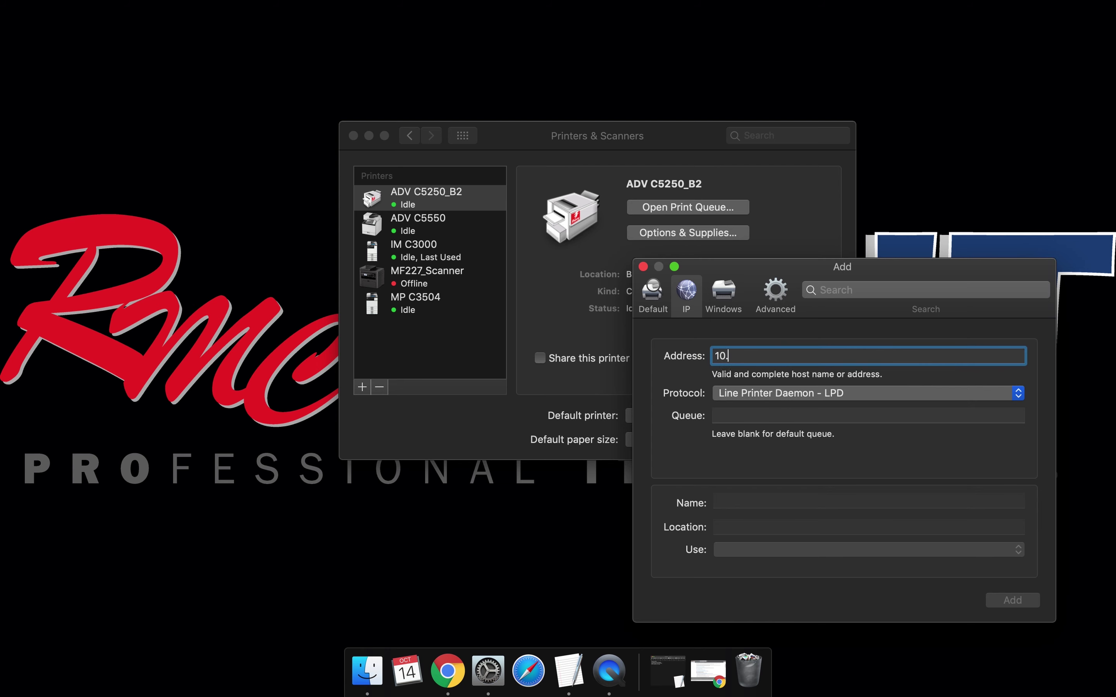
type("24.3.95")
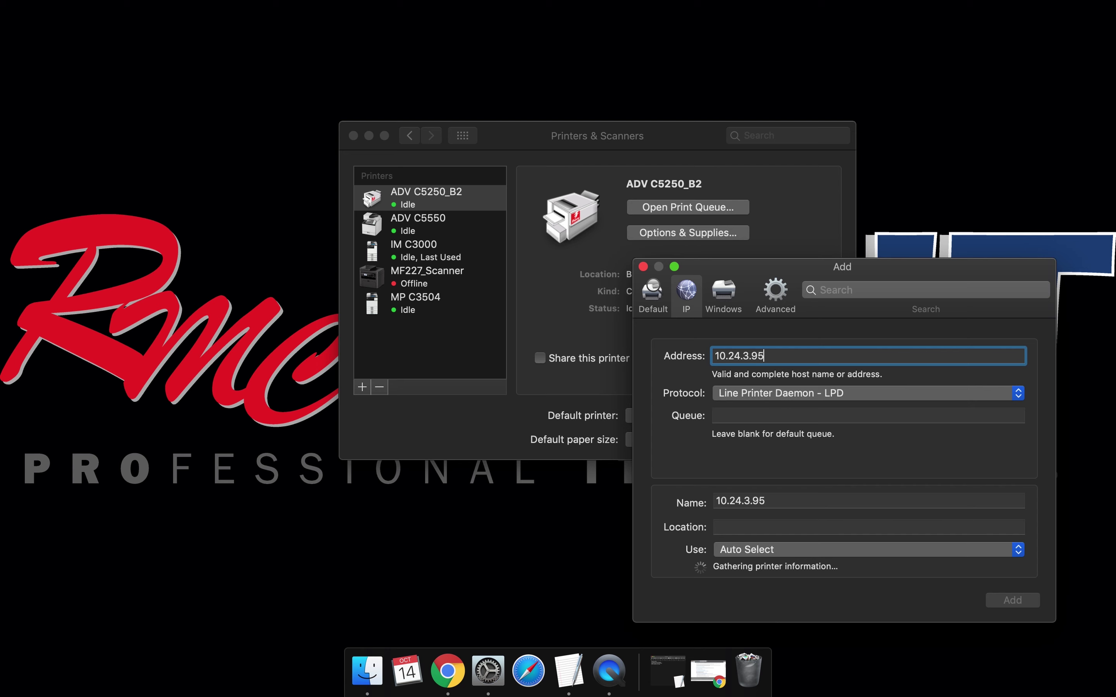
left_click(780, 414)
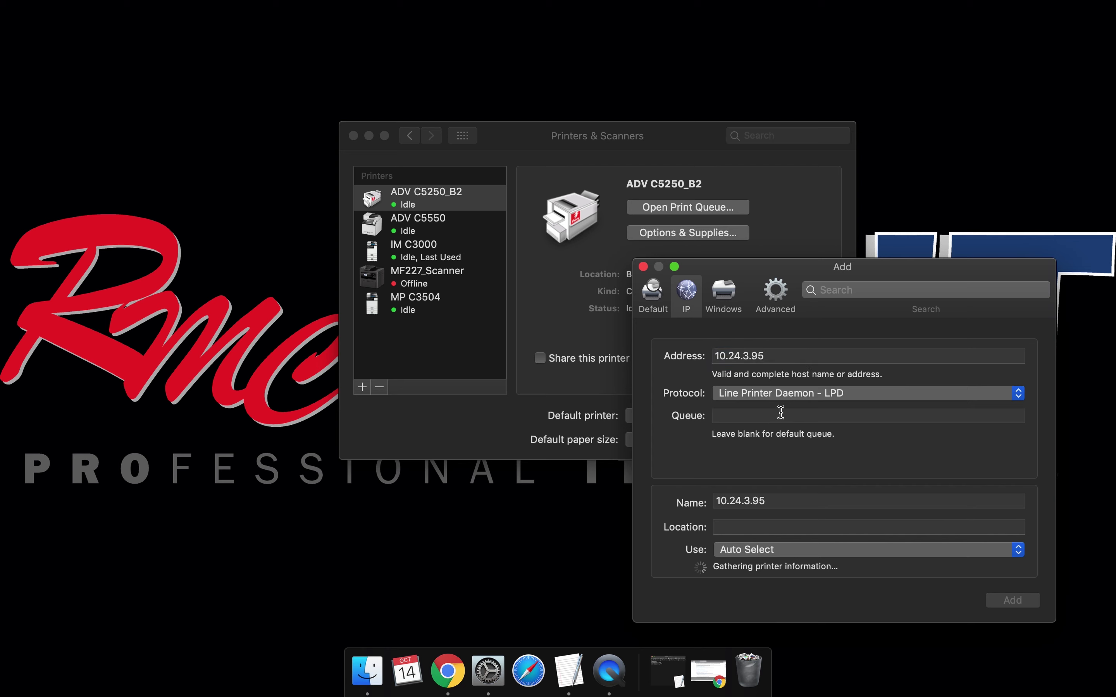
type("lp")
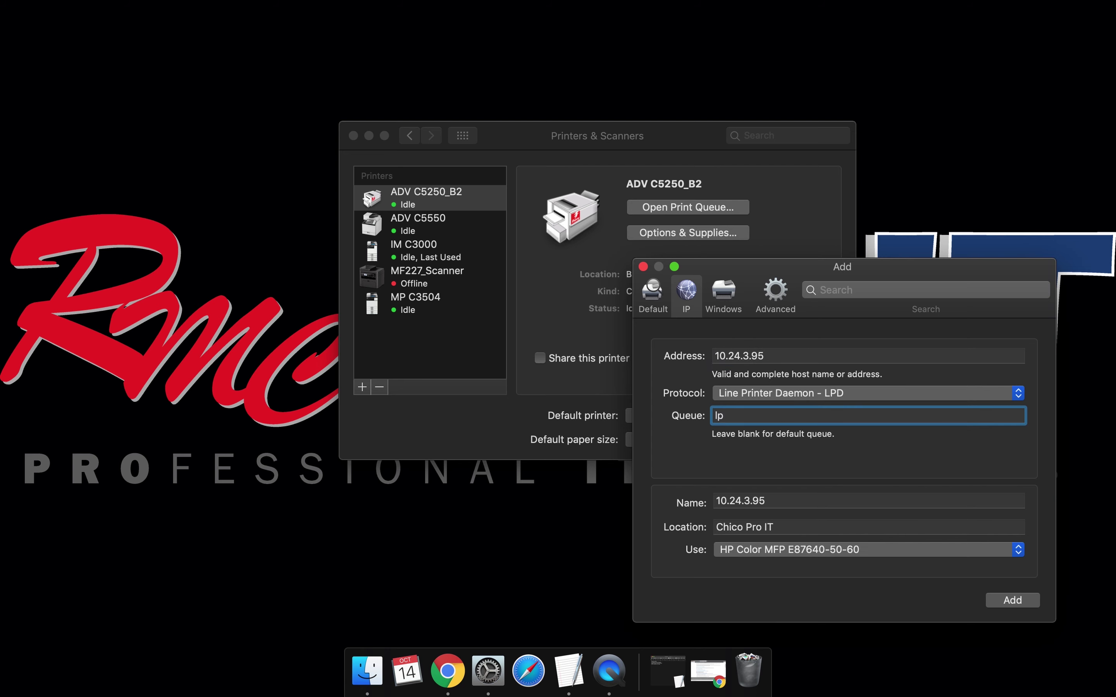
key("Tab")
type("Hp")
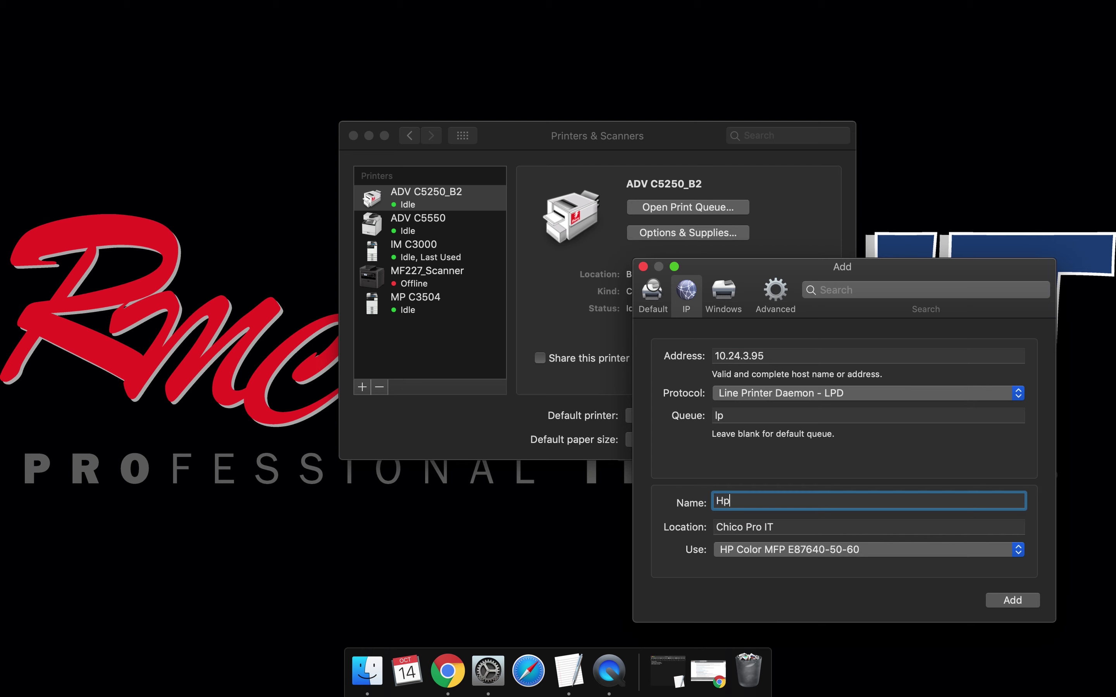
key("BackSpace")
type("P e87650")
left_click(1009, 600)
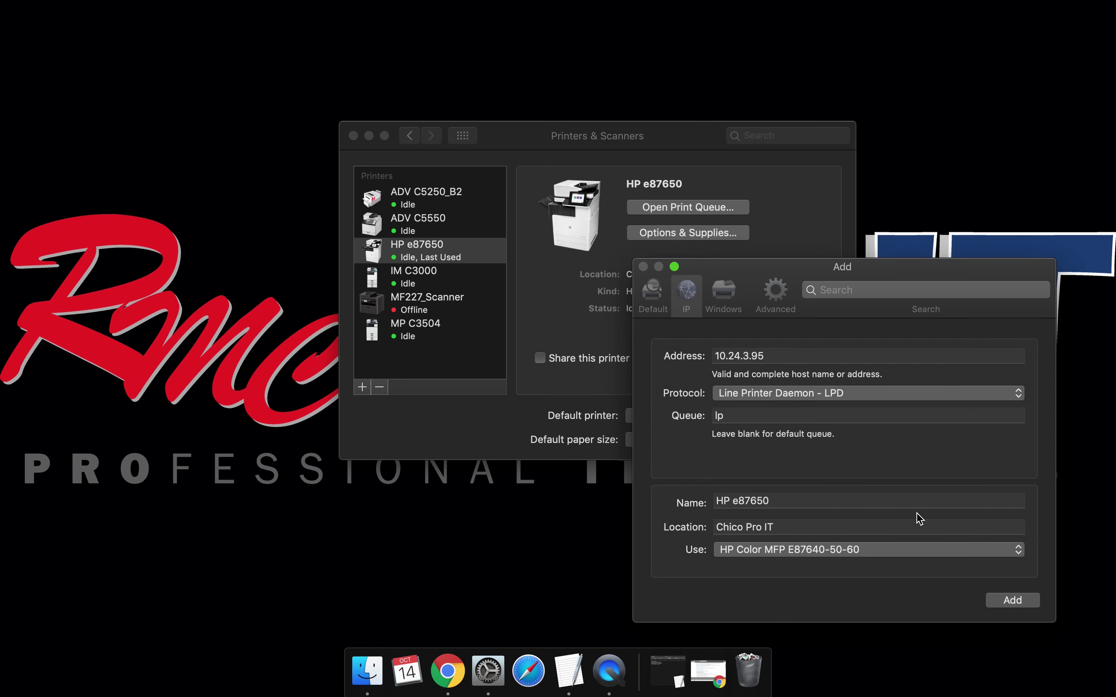
Open HP e87650's print queue and print a test page from the Printer menu.
left_click(677, 208)
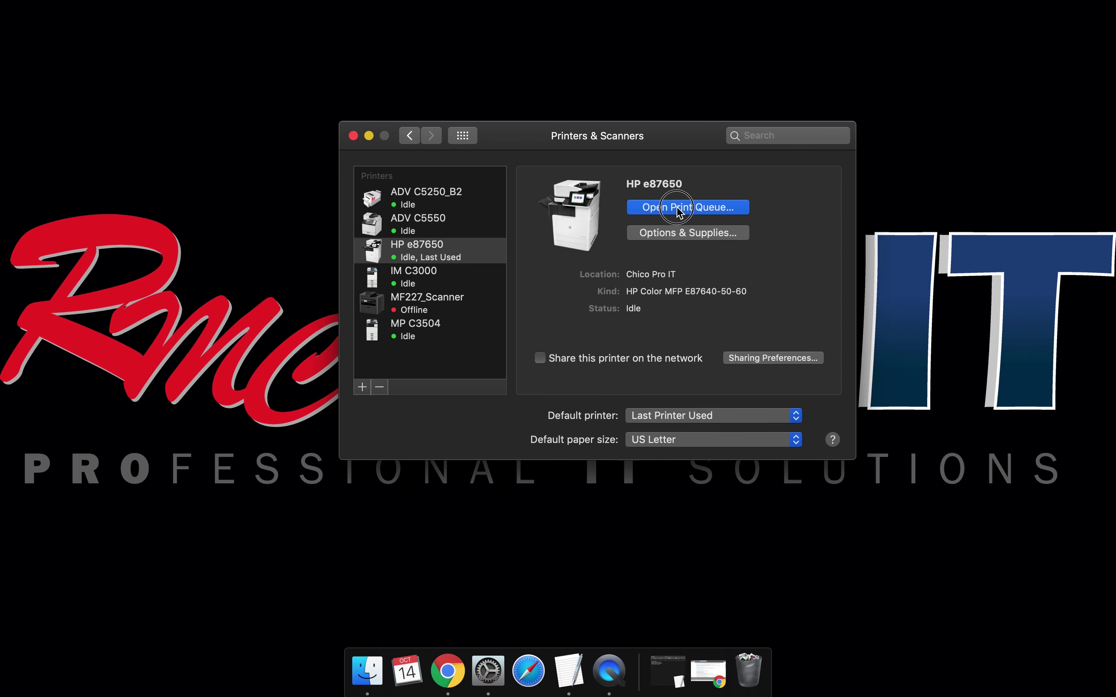
mouse_move(225, 4)
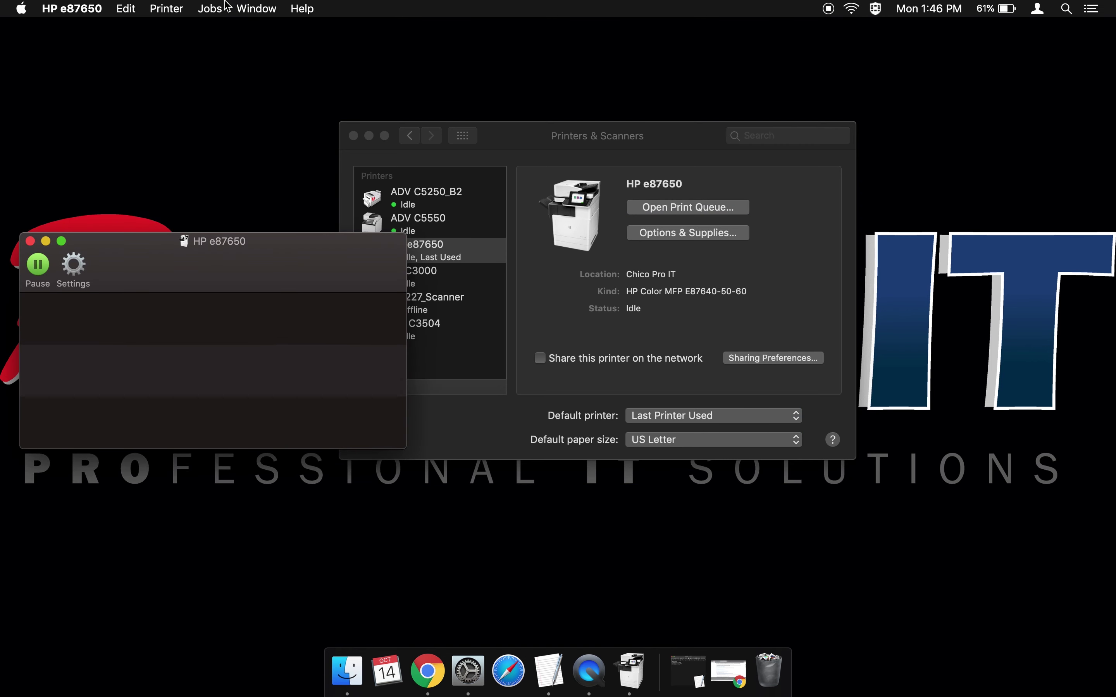
left_click(179, 11)
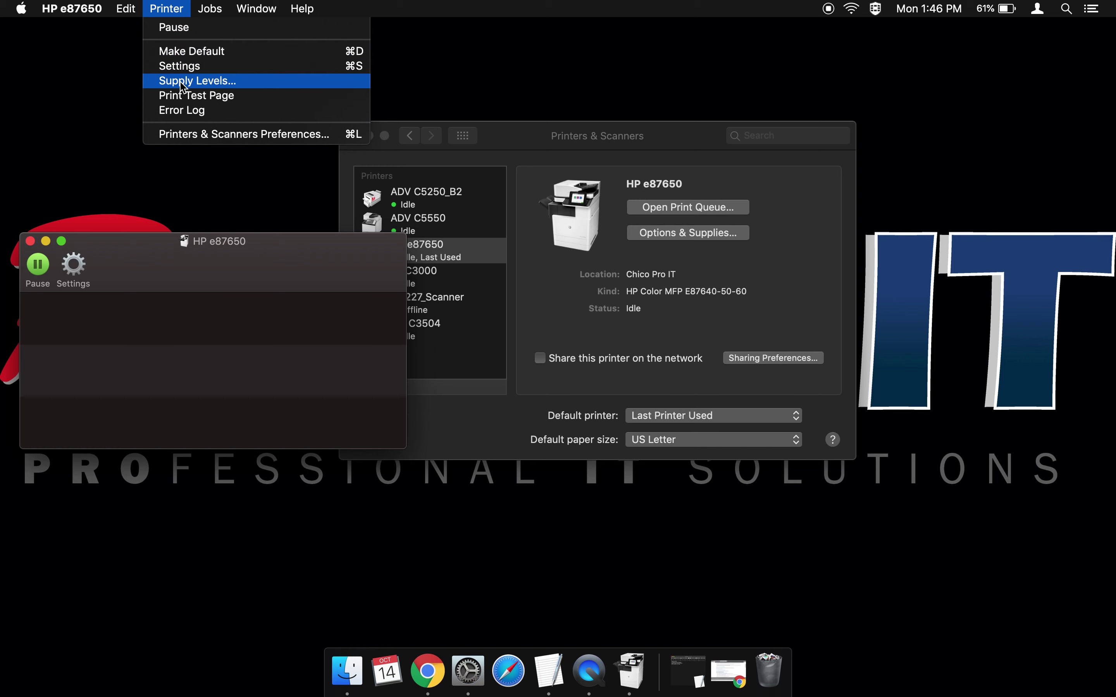
left_click(191, 95)
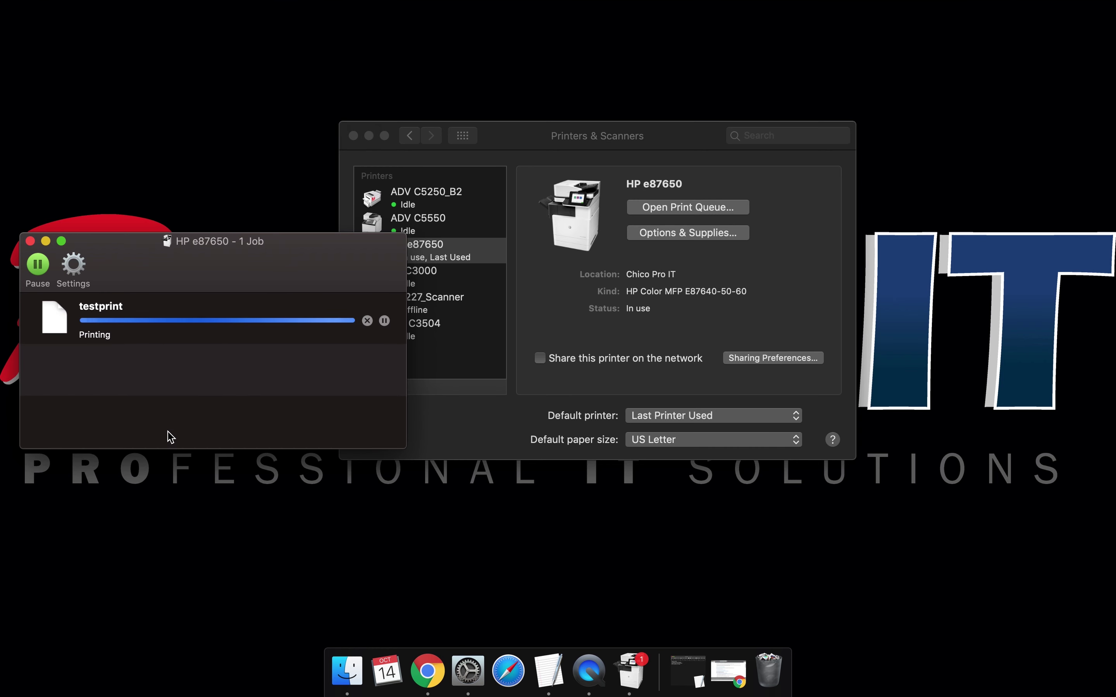